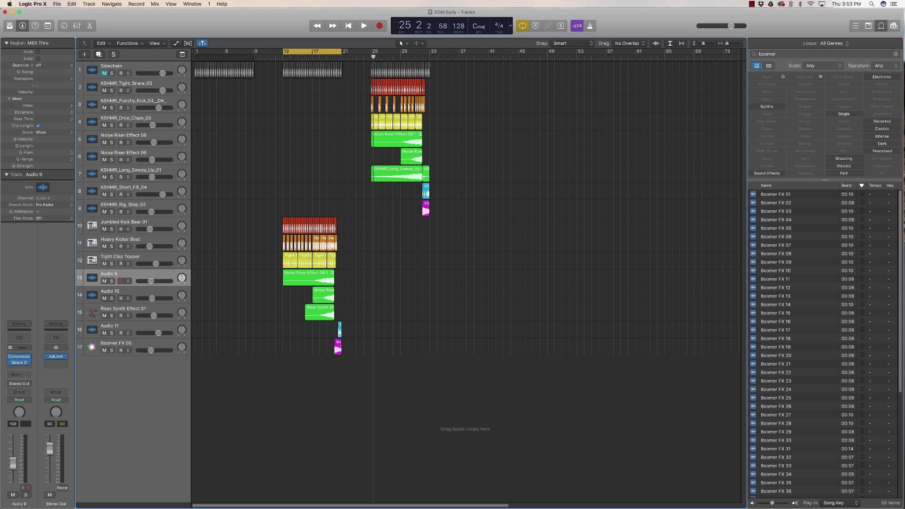
- Play back the build at bars 13 to 21, and compare it with the one at bars 25 to 33 by moving the cycle range there
{"action": "key", "text": "space"}
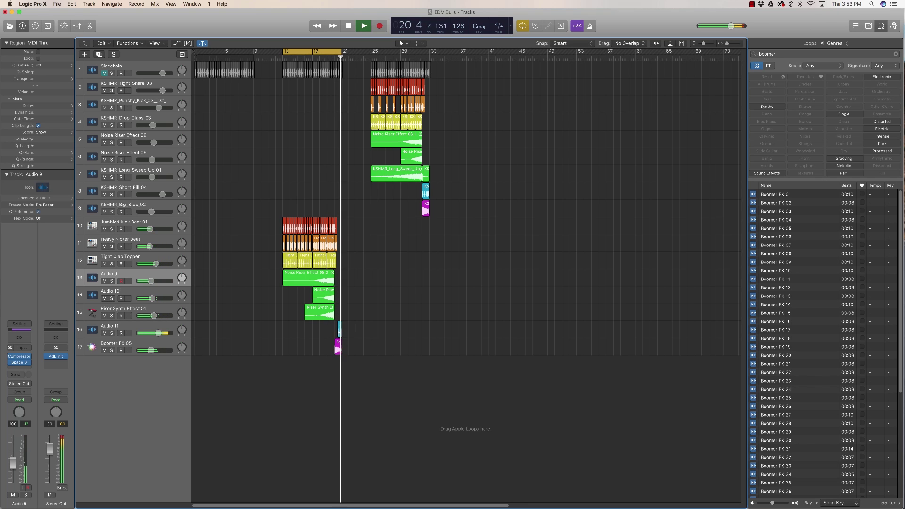
{"action": "key", "text": "space"}
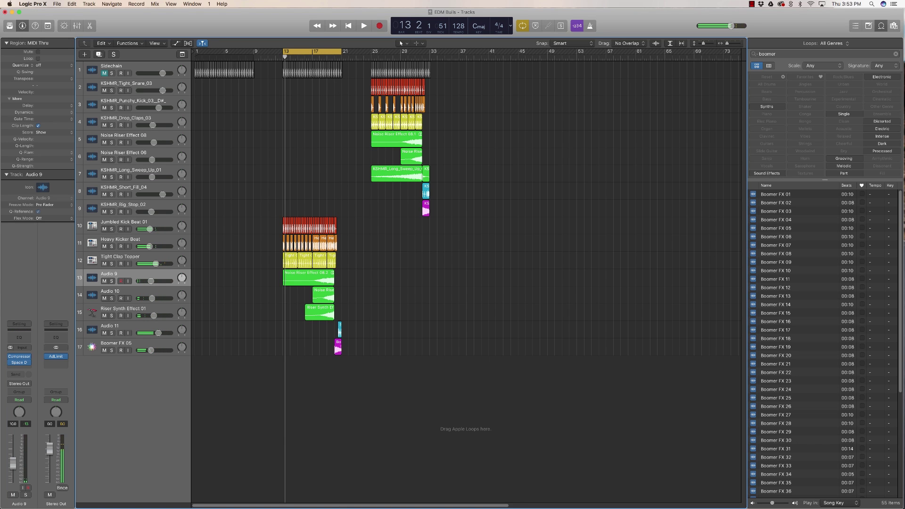
{"action": "left_click_drag", "start_coordinate": [311, 51], "coordinate": [400, 51]}
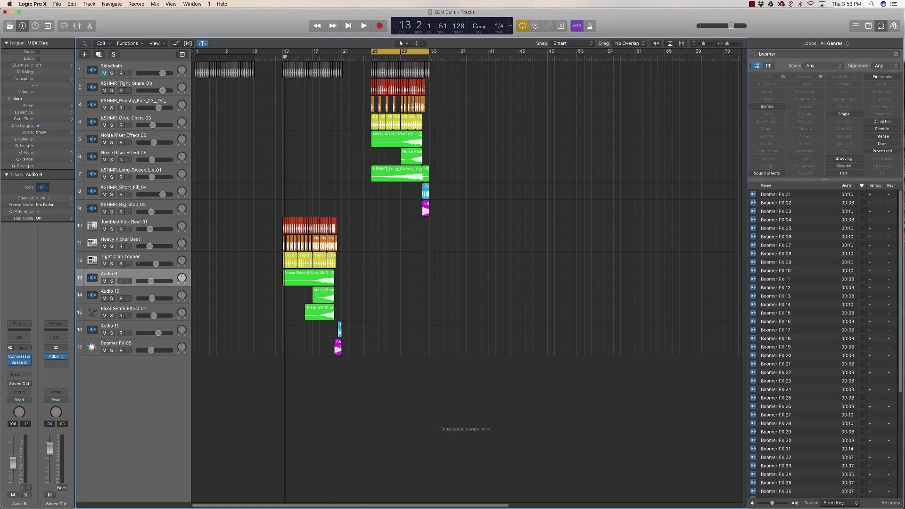
{"action": "key", "text": "space"}
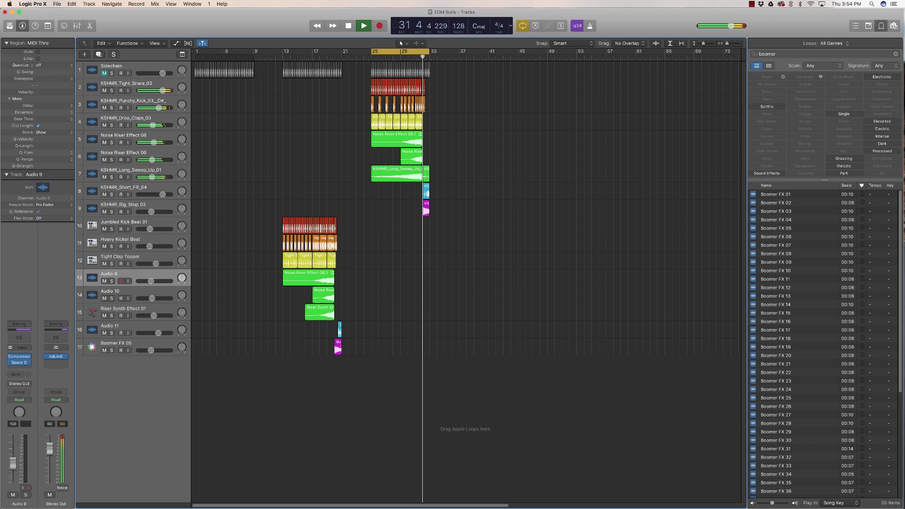
{"action": "key", "text": "space"}
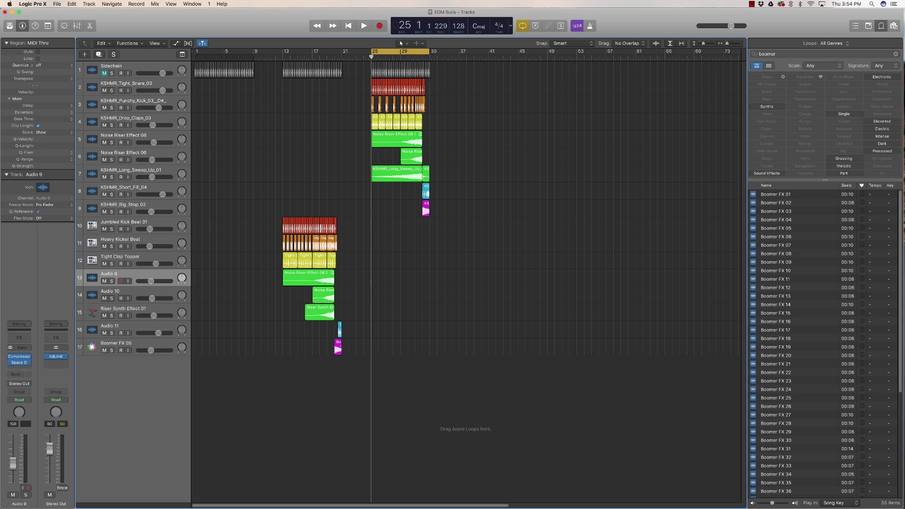
{"action": "left_click_drag", "start_coordinate": [276, 201], "coordinate": [349, 380]}
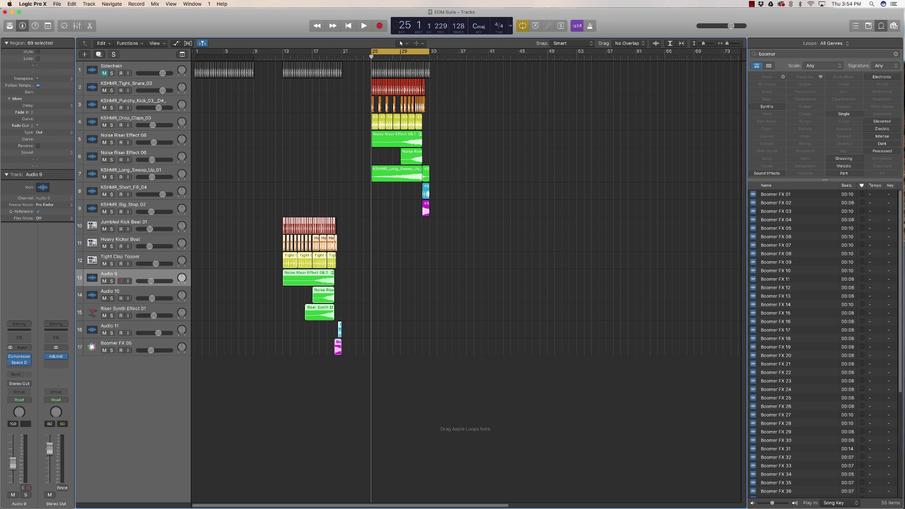
{"action": "left_click", "coordinate": [349, 380]}
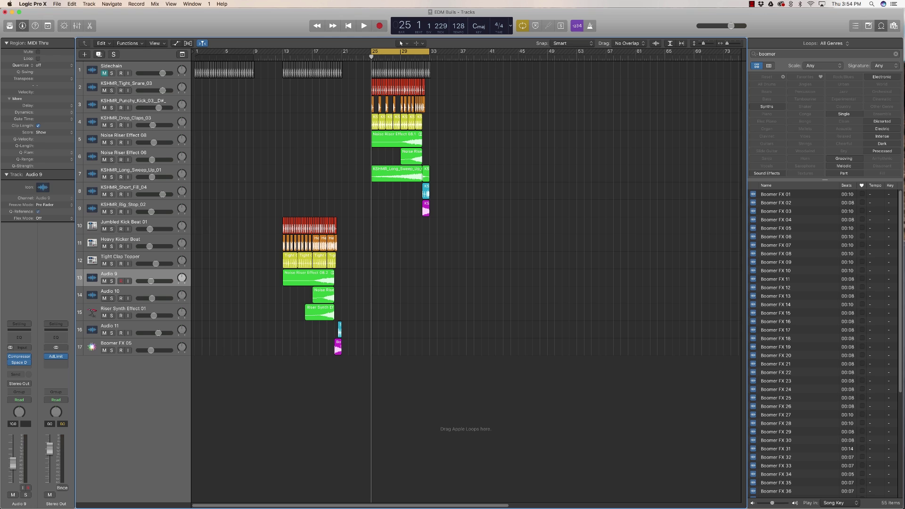
- Return the cycle range to bars 13 to 21 and audition that build's Jumbled Kick Beat 01 regions in solo
{"action": "left_click_drag", "start_coordinate": [395, 51], "coordinate": [306, 51]}
{"action": "key", "text": "super+Right"}
{"action": "key", "text": "super+Right"}
{"action": "key", "text": "super+Right"}
{"action": "key", "text": "super+Right"}
{"action": "key", "text": "super+Right"}
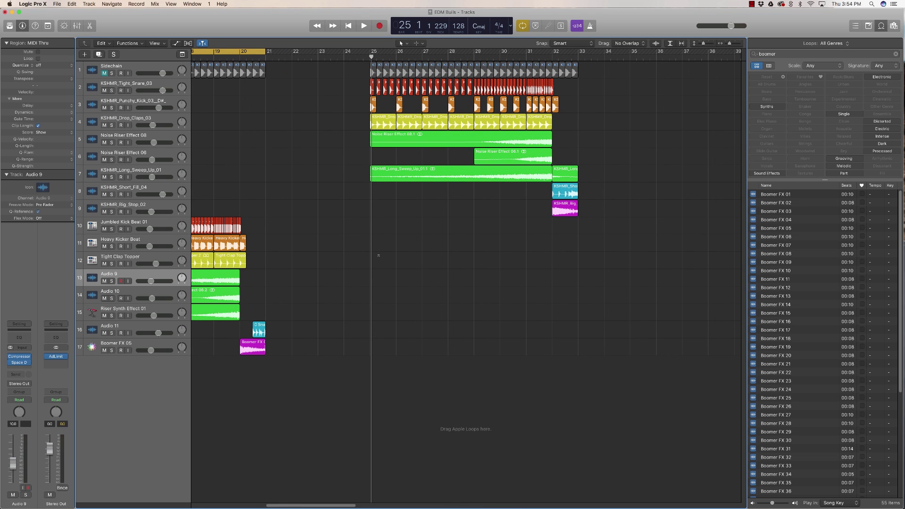
{"action": "scroll", "coordinate": [465, 276], "scroll_direction": "left", "scroll_amount": 10}
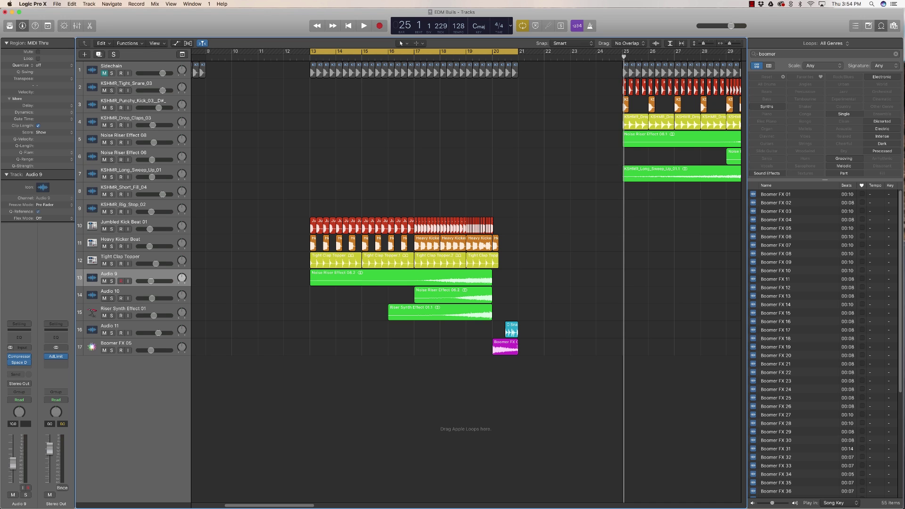
{"action": "left_click_drag", "start_coordinate": [288, 206], "coordinate": [513, 221]}
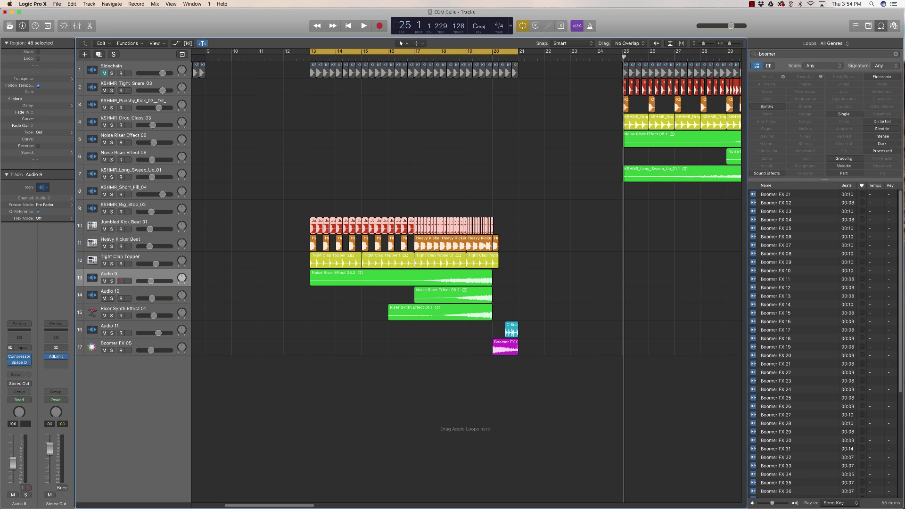
{"action": "key", "text": "s"}
{"action": "key", "text": "space"}
{"action": "key", "text": "space"}
{"action": "left_click", "coordinate": [124, 222]}
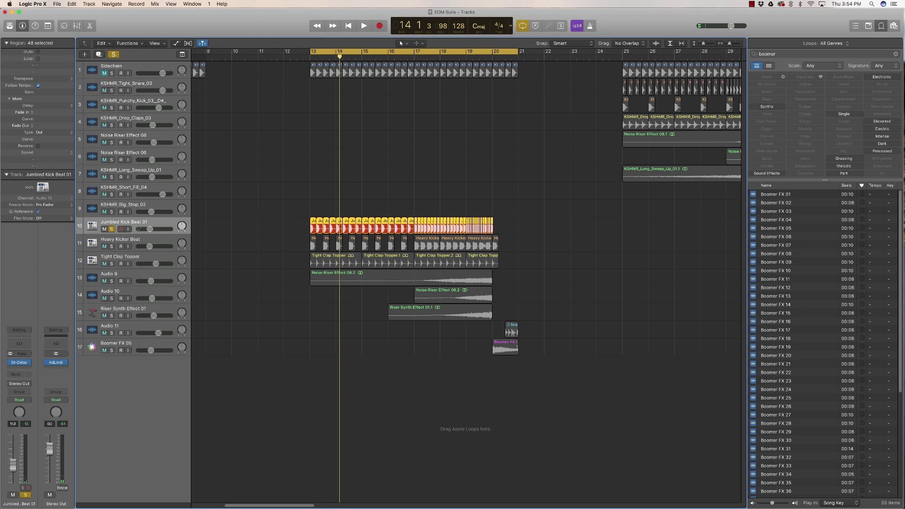
- Move the cycle range to bars 1 to 9 and copy the first Jumbled Kick Beat 01 region to bar 1
{"action": "scroll", "coordinate": [466, 236], "scroll_direction": "left", "scroll_amount": 5}
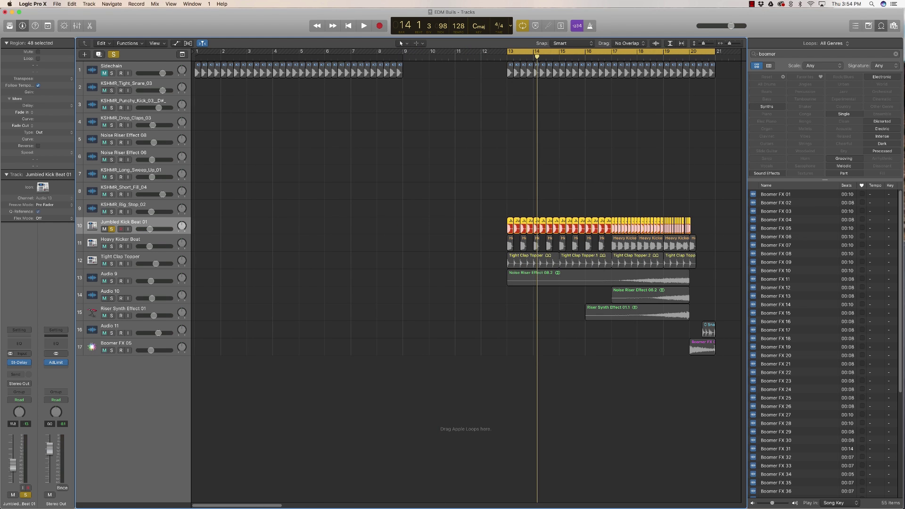
{"action": "left_click_drag", "start_coordinate": [537, 52], "coordinate": [224, 53]}
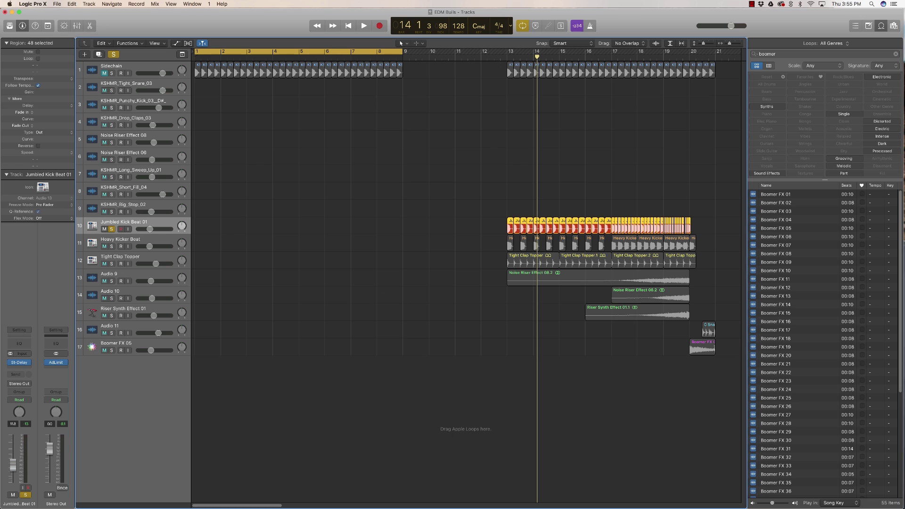
{"action": "left_click", "coordinate": [264, 142]}
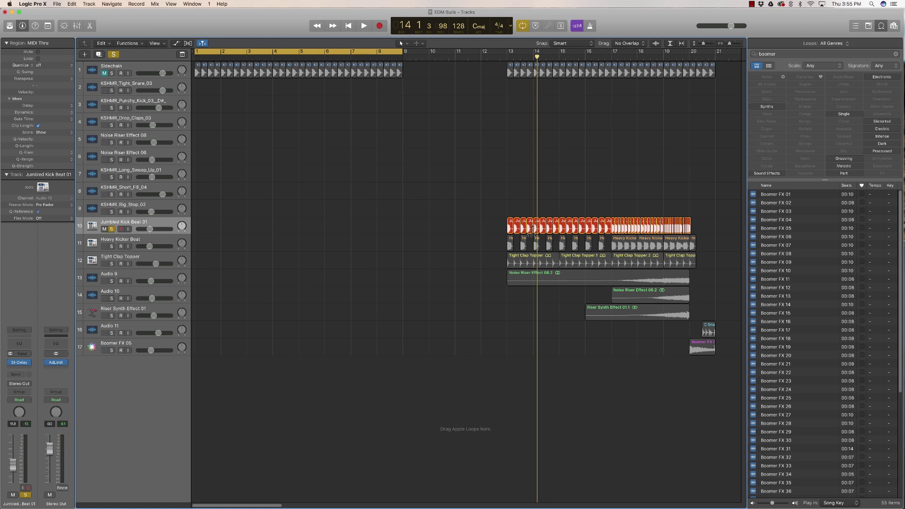
{"action": "left_click_drag", "start_coordinate": [509, 228], "coordinate": [189, 230]}
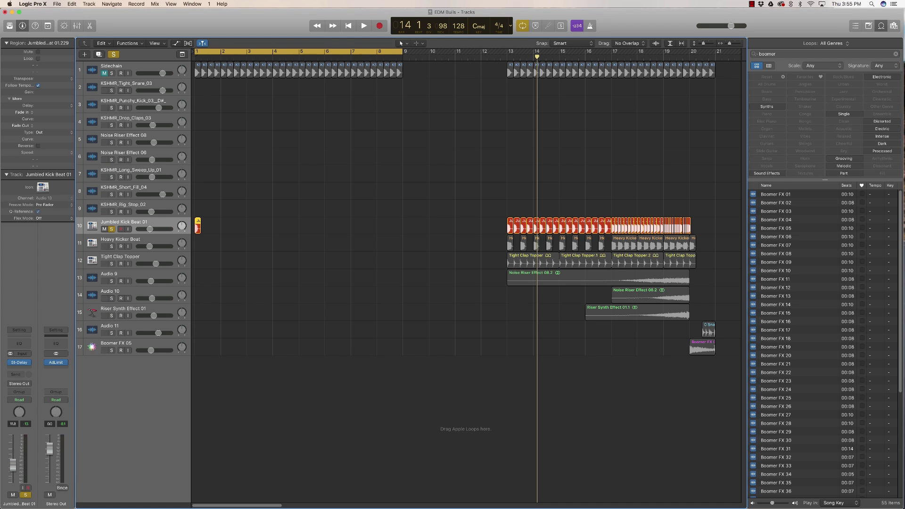
- Repeat the Jumbled Kick Beat 01 region on every beat from bar 1 up to bar 5 and play it back briefly
{"action": "left_click_drag", "start_coordinate": [198, 225], "coordinate": [292, 227]}
{"action": "key", "text": "space"}
{"action": "key", "text": "space"}
{"action": "left_click", "coordinate": [325, 245]}
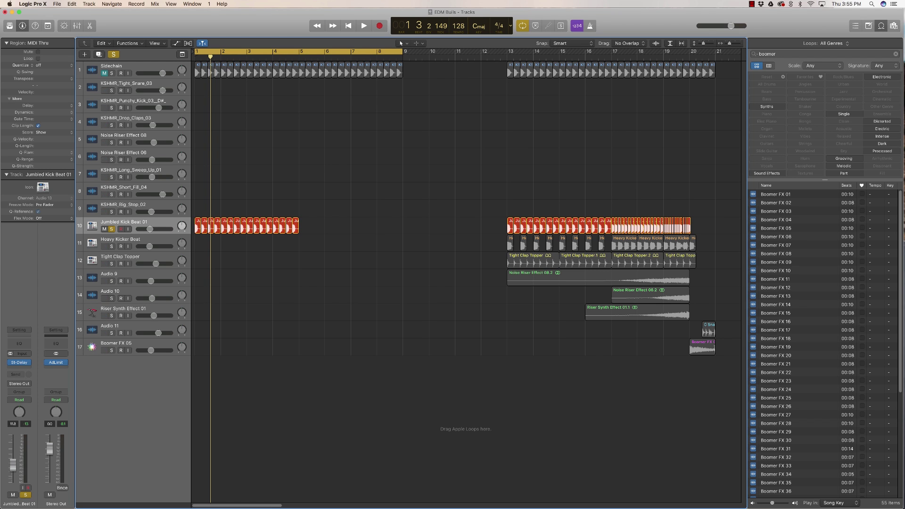
- Copy a Jumbled Kick Beat 01 region to bar 5, halve it to an eighth note and repeat it up to bar 7
{"action": "left_click_drag", "start_coordinate": [296, 227], "coordinate": [303, 227]}
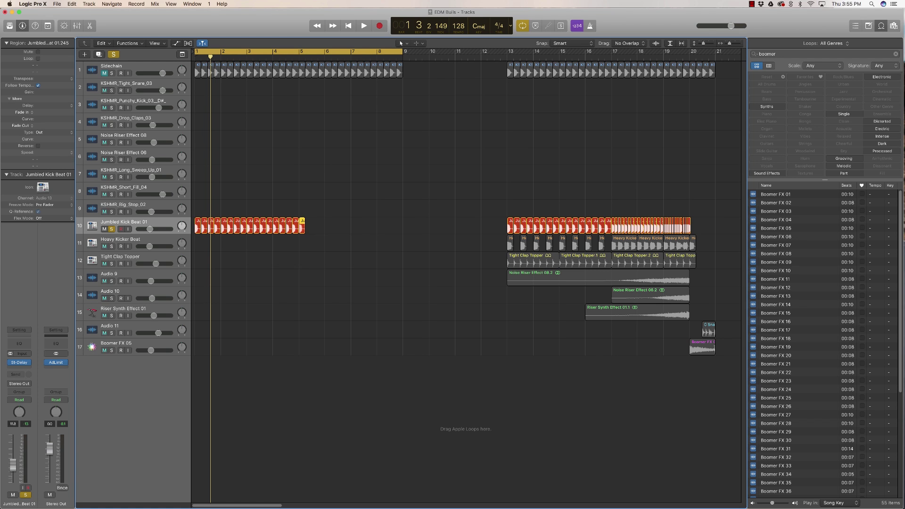
{"action": "left_click", "coordinate": [300, 57]}
{"action": "scroll", "coordinate": [355, 194], "scroll_direction": "up", "scroll_amount": 5}
{"action": "scroll", "coordinate": [355, 194], "scroll_direction": "up", "scroll_amount": 3}
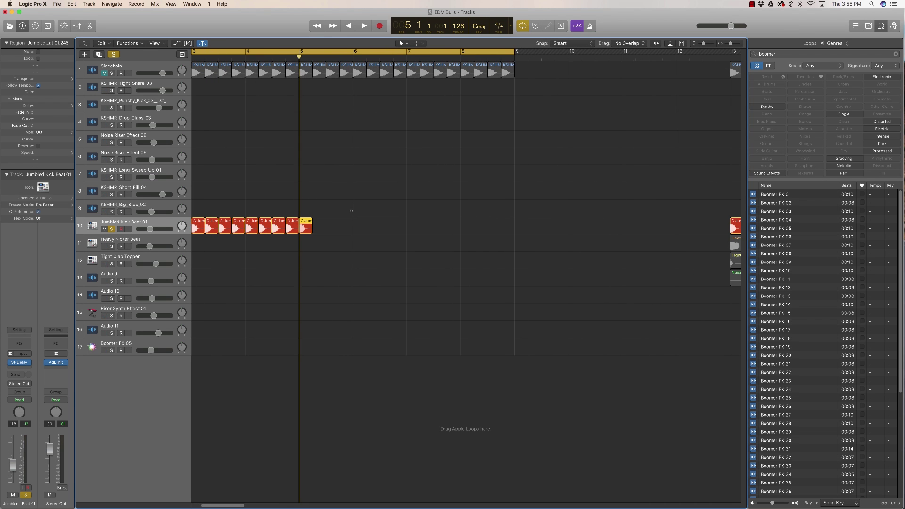
{"action": "scroll", "coordinate": [339, 181], "scroll_direction": "up", "scroll_amount": 1}
{"action": "left_click_drag", "start_coordinate": [300, 57], "coordinate": [306, 57]}
{"action": "left_click_drag", "start_coordinate": [313, 230], "coordinate": [365, 230]}
{"action": "left_click", "coordinate": [303, 226], "text": "shift"}
{"action": "left_click", "coordinate": [303, 225], "text": "shift"}
- Shorten a Jumbled Kick Beat 01 copy at bar 7 to a sixteenth note and repeat it up to bar 8
{"action": "mouse_move", "coordinate": [416, 57]}
{"action": "left_mouse_down"}
{"action": "mouse_move", "coordinate": [474, 57]}
{"action": "mouse_move", "coordinate": [419, 57]}
{"action": "left_mouse_up"}
{"action": "left_click", "coordinate": [432, 207]}
{"action": "left_click_drag", "start_coordinate": [416, 225], "coordinate": [424, 228]}
{"action": "mouse_move", "coordinate": [433, 215]}
{"action": "left_mouse_down"}
{"action": "mouse_move", "coordinate": [420, 225]}
{"action": "mouse_move", "coordinate": [428, 228]}
{"action": "mouse_move", "coordinate": [421, 225]}
{"action": "mouse_move", "coordinate": [433, 226]}
{"action": "mouse_move", "coordinate": [421, 226]}
{"action": "left_mouse_up"}
{"action": "left_click_drag", "start_coordinate": [447, 222], "coordinate": [478, 222]}
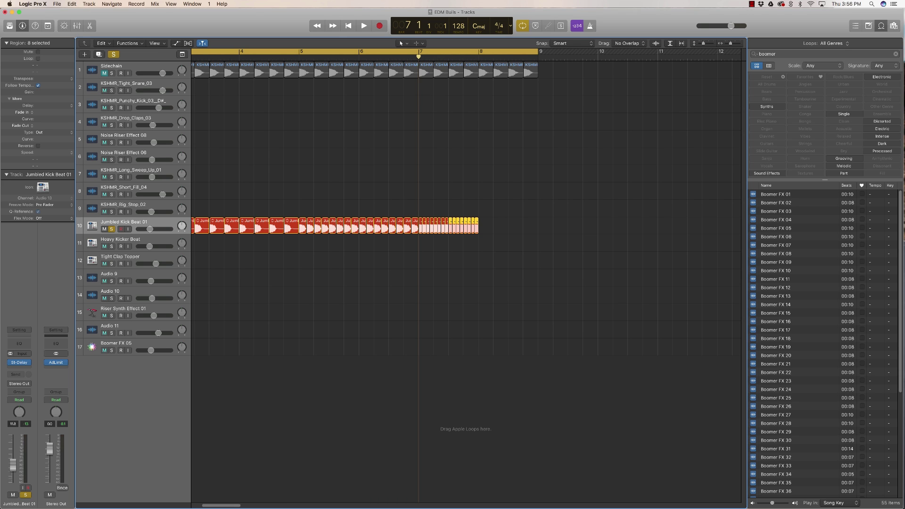
- Play the soloed Jumbled Kick Beat 01 build from bar 1 past bar 8
{"action": "left_click_drag", "start_coordinate": [418, 57], "coordinate": [357, 56]}
{"action": "key", "text": "super+Left"}
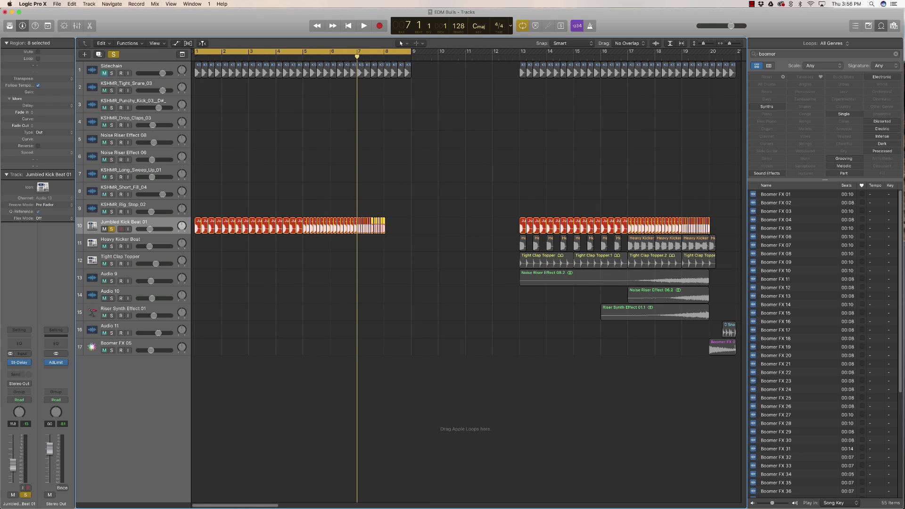
{"action": "key", "text": "Return"}
{"action": "key", "text": "space"}
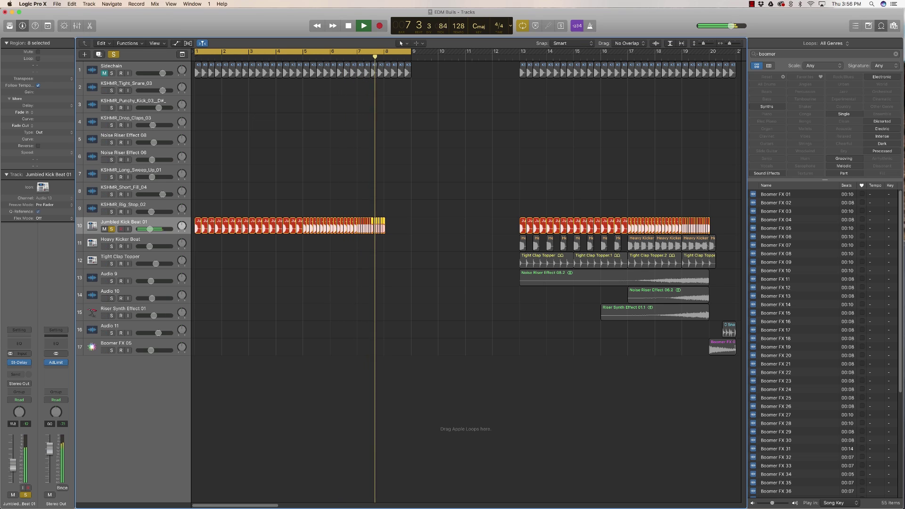
{"action": "key", "text": "space"}
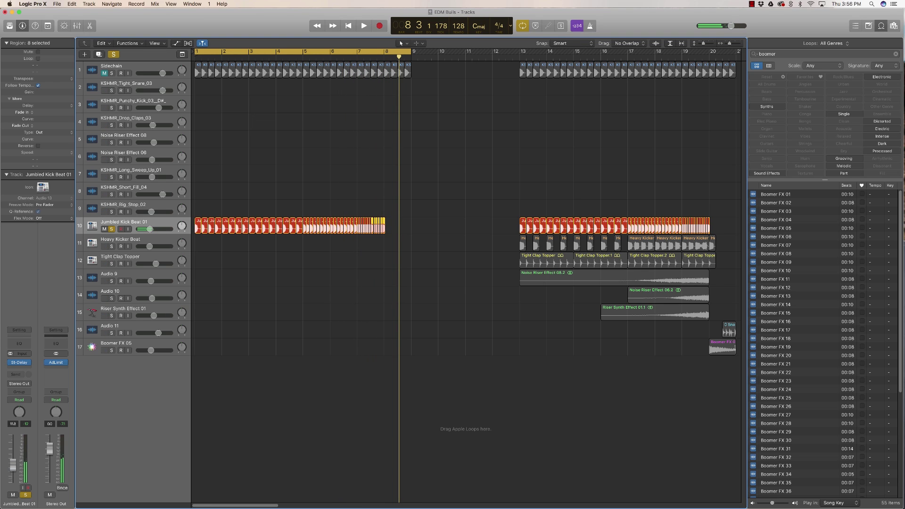
- Inspect the Stereo Delay settings on Jumbled Kick Beat 01, audition the track with the delay bypassed, and re-enable the effect
{"action": "left_click", "coordinate": [20, 362]}
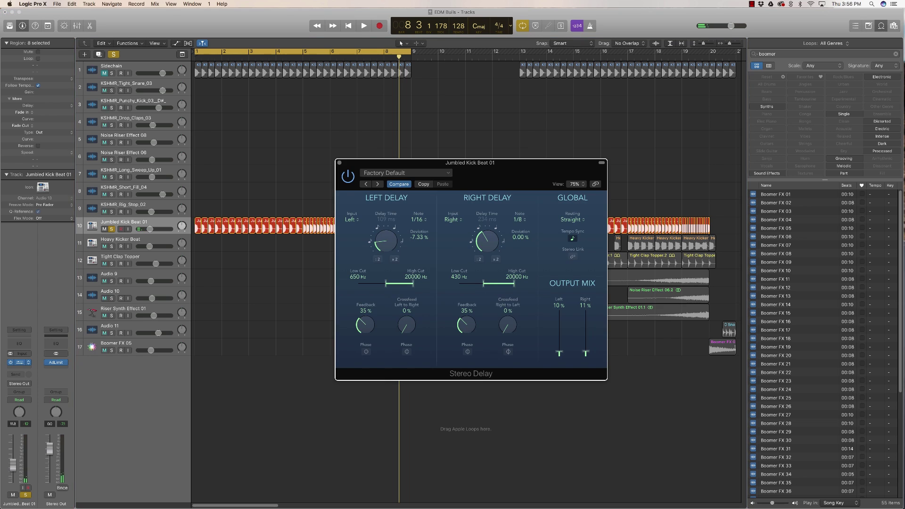
{"action": "left_click", "coordinate": [340, 162]}
{"action": "left_click", "coordinate": [10, 362]}
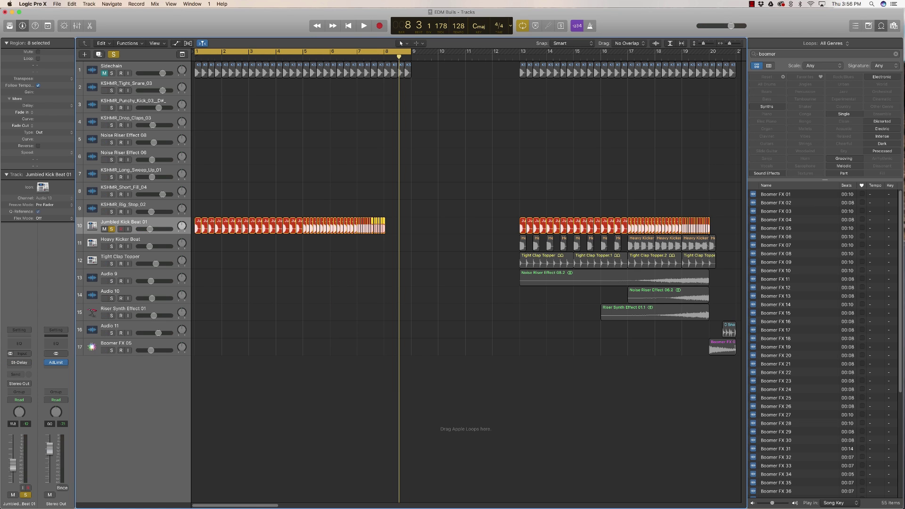
{"action": "key", "text": "space"}
{"action": "key", "text": "space"}
{"action": "left_click", "coordinate": [10, 362]}
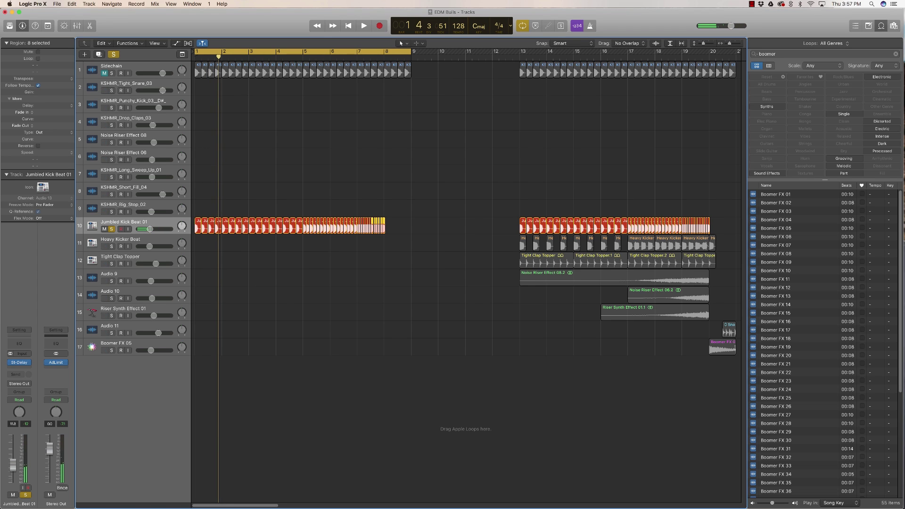
- Turn off solo, copy the first Heavy Kicker Beat region to bar 1 and repeat it every two beats up to bar 5
{"action": "key", "text": "s"}
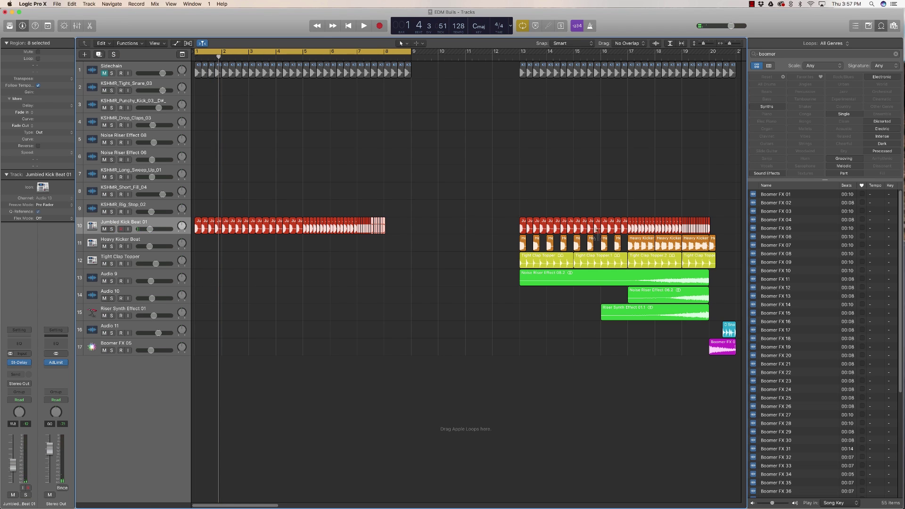
{"action": "left_click_drag", "start_coordinate": [523, 241], "coordinate": [198, 241]}
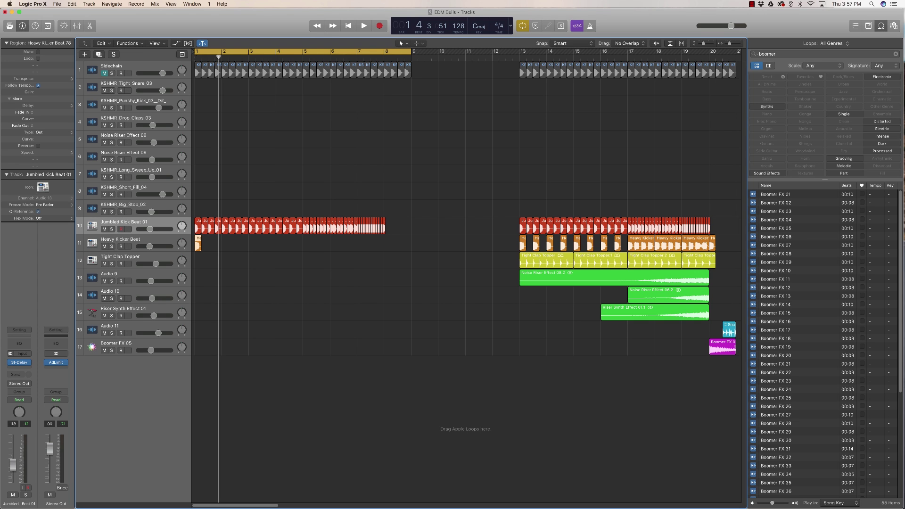
{"action": "left_click_drag", "start_coordinate": [198, 243], "coordinate": [253, 243]}
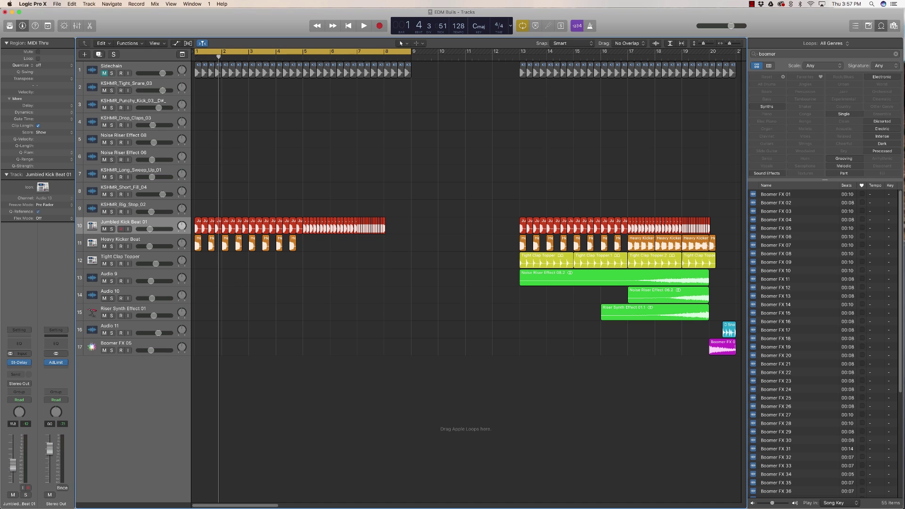
- Copy the two one-bar Heavy Kicker Beat regions from bar 17 to bar 5 and extend the second copy to bar 8
{"action": "left_click", "coordinate": [640, 243]}
{"action": "left_click", "coordinate": [668, 243], "text": "shift"}
{"action": "left_click_drag", "start_coordinate": [643, 243], "coordinate": [319, 244]}
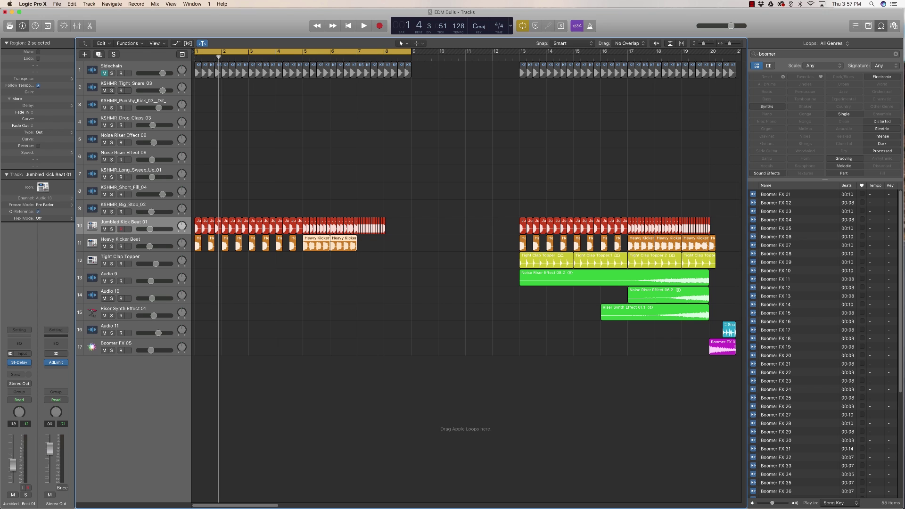
{"action": "left_click_drag", "start_coordinate": [356, 248], "coordinate": [384, 248]}
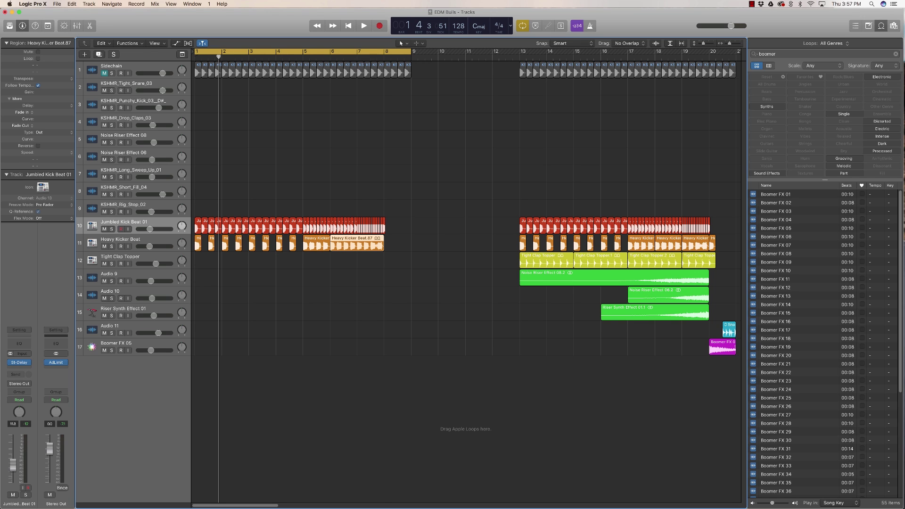
- Set the cycle range to bars 7 to 8 and audition the Heavy Kicker Beat track in solo
{"action": "left_click_drag", "start_coordinate": [358, 52], "coordinate": [384, 51]}
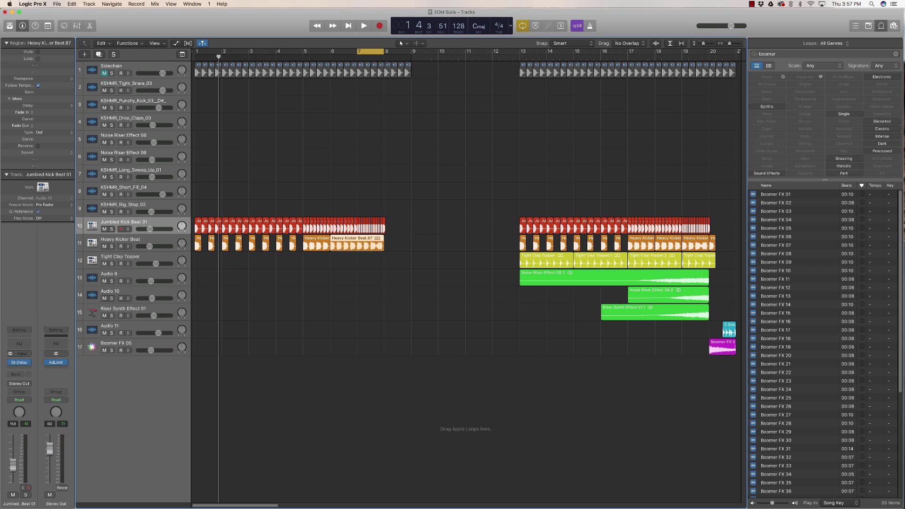
{"action": "key", "text": "s"}
{"action": "key", "text": "space"}
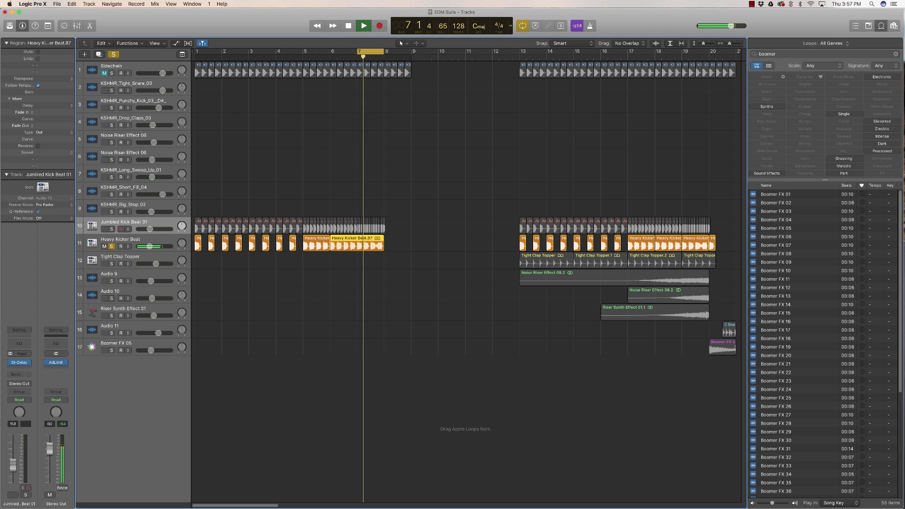
{"action": "key", "text": "space"}
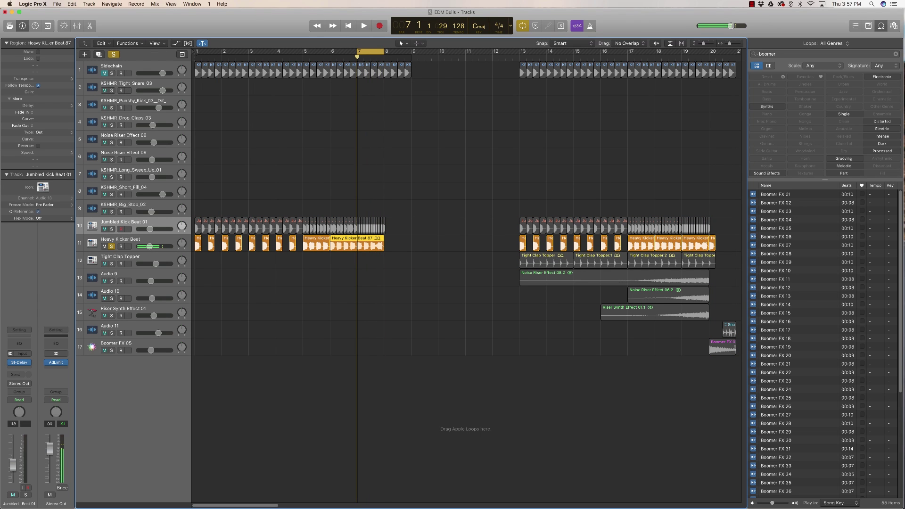
- Copy the last short Heavy Kicker Beat region before bar 5 to bar 8 and unsolo the track
{"action": "left_click", "coordinate": [294, 243]}
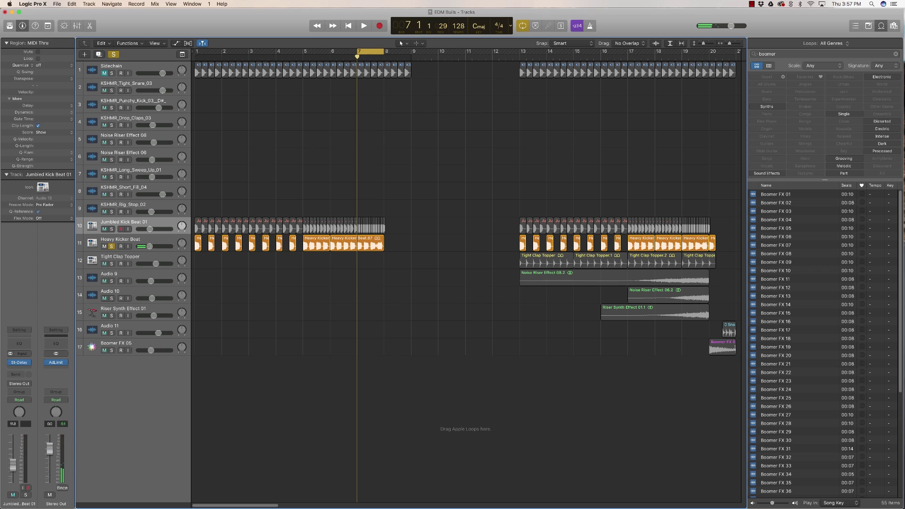
{"action": "left_click_drag", "start_coordinate": [294, 242], "coordinate": [388, 246]}
{"action": "left_click", "coordinate": [111, 246]}
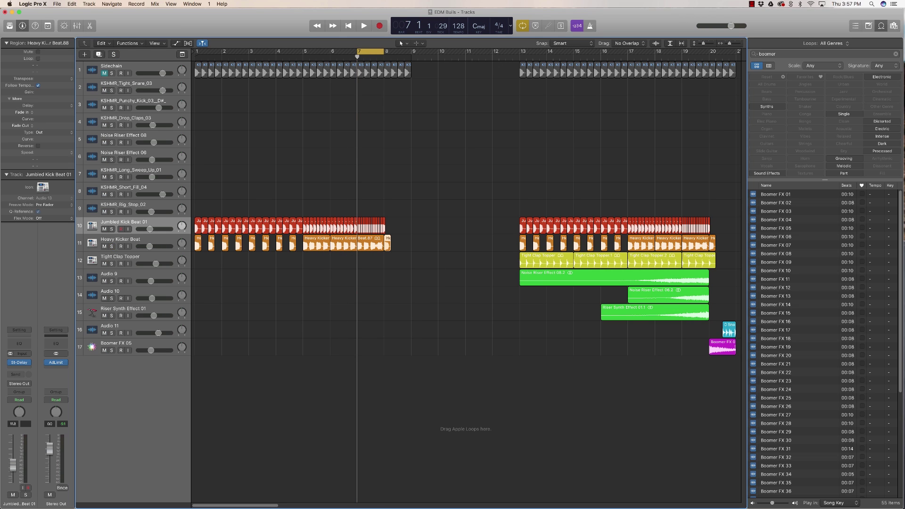
- Turn off the cycle and audition the layered kick regions from bar 5 into bar 8
{"action": "left_click", "coordinate": [303, 57]}
{"action": "key", "text": "c"}
{"action": "key", "text": "space"}
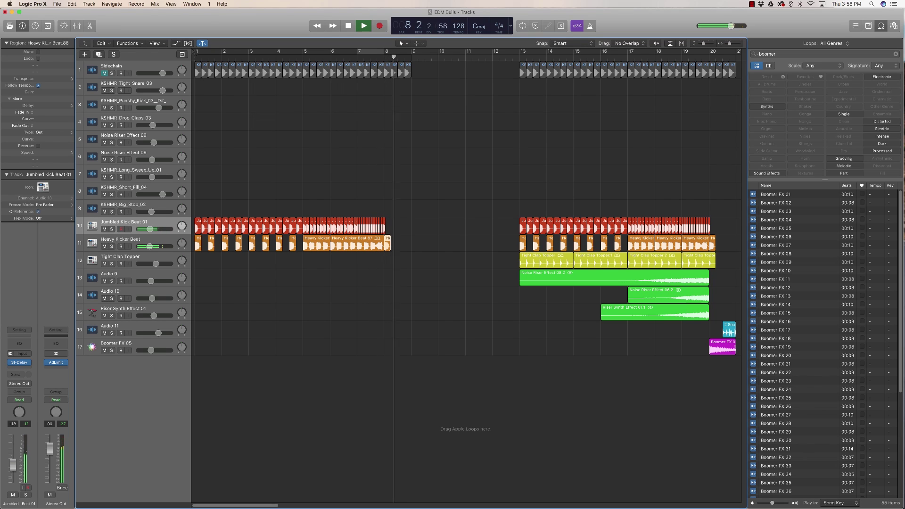
{"action": "key", "text": "space"}
- Set the cycle range to bars 1 to 9 and copy the Tight Clap Topper region from bar 13 to bar 1
{"action": "left_click_drag", "start_coordinate": [195, 51], "coordinate": [411, 51]}
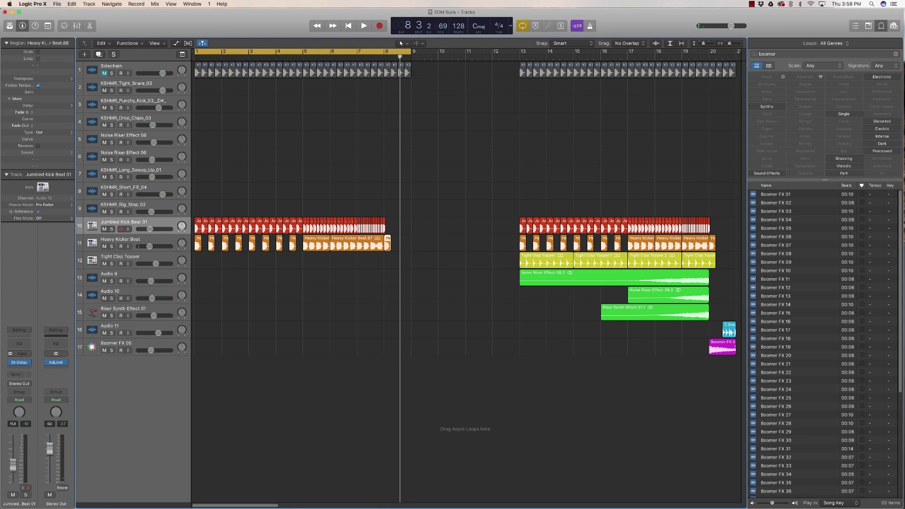
{"action": "left_click", "coordinate": [547, 257]}
{"action": "left_click_drag", "start_coordinate": [548, 258], "coordinate": [223, 258]}
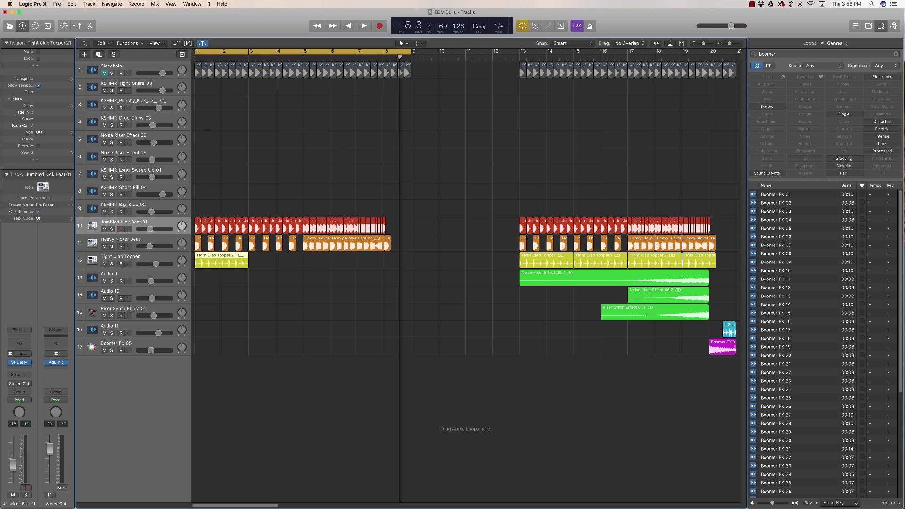
- Solo the Tight Clap Topper track and audition its copied region from bar 1
{"action": "key", "text": "s"}
{"action": "key", "text": "space"}
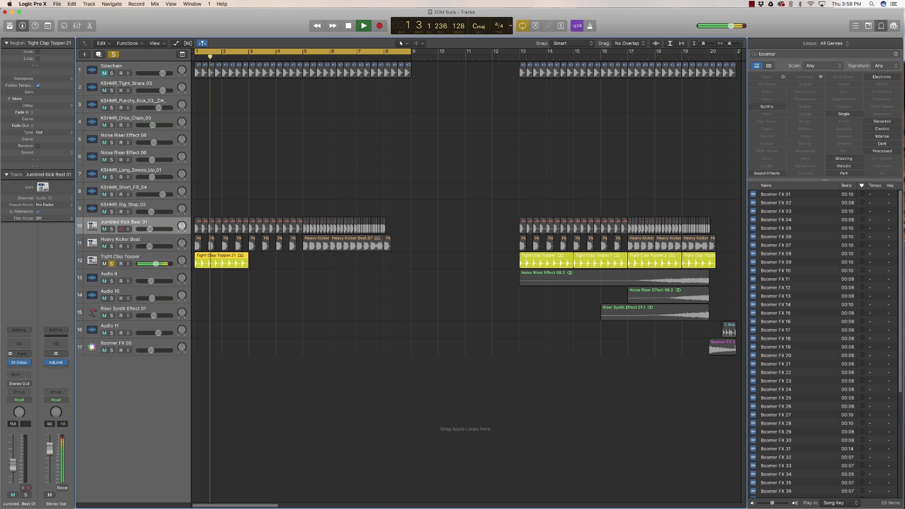
{"action": "key", "text": "space"}
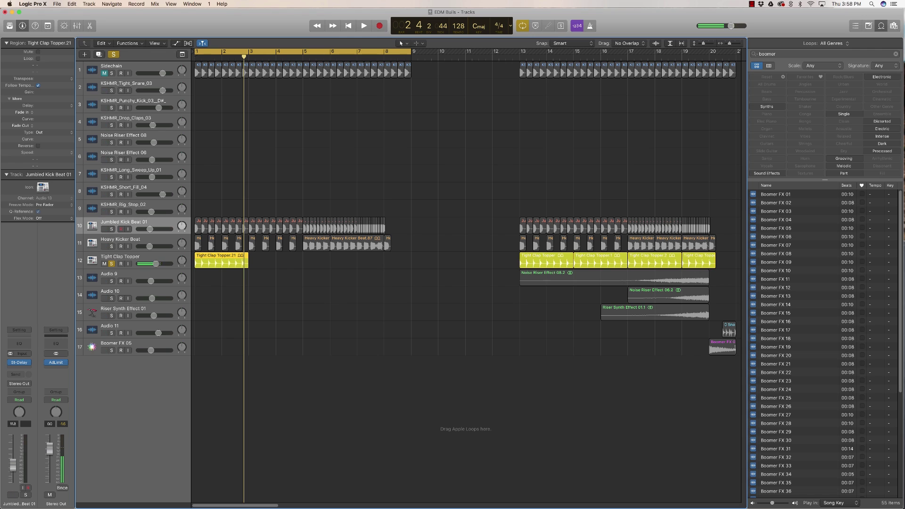
- Set the side chain of the Compressor on the Tight Clap Topper track to Audio 5 - Sidechain
{"action": "left_click", "coordinate": [124, 257]}
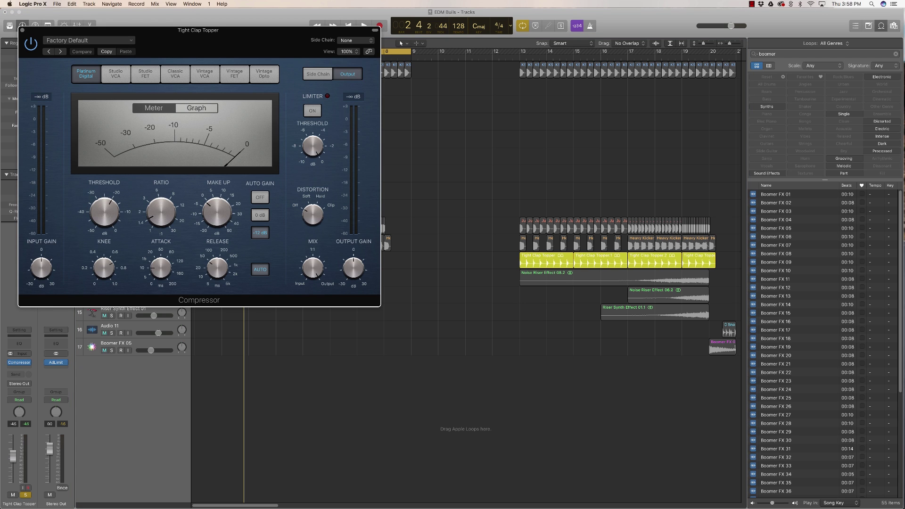
{"action": "left_click", "coordinate": [325, 39]}
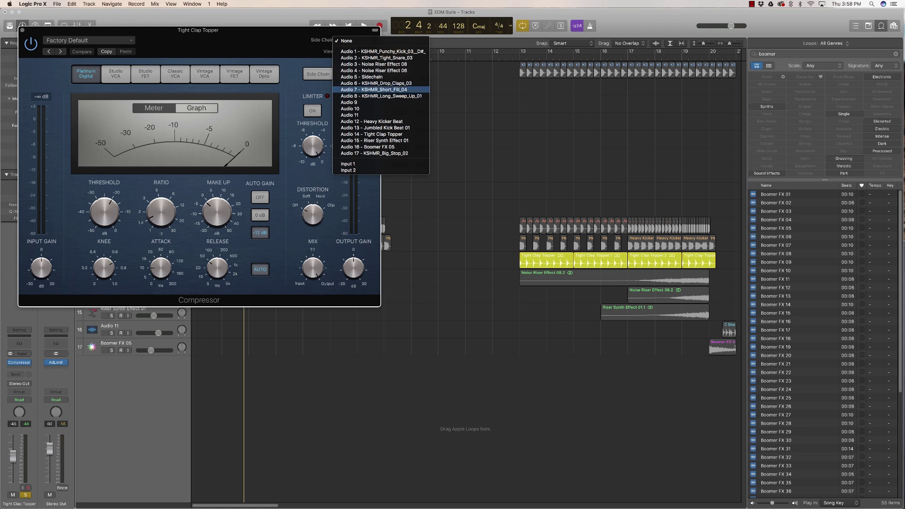
{"action": "left_click", "coordinate": [362, 76]}
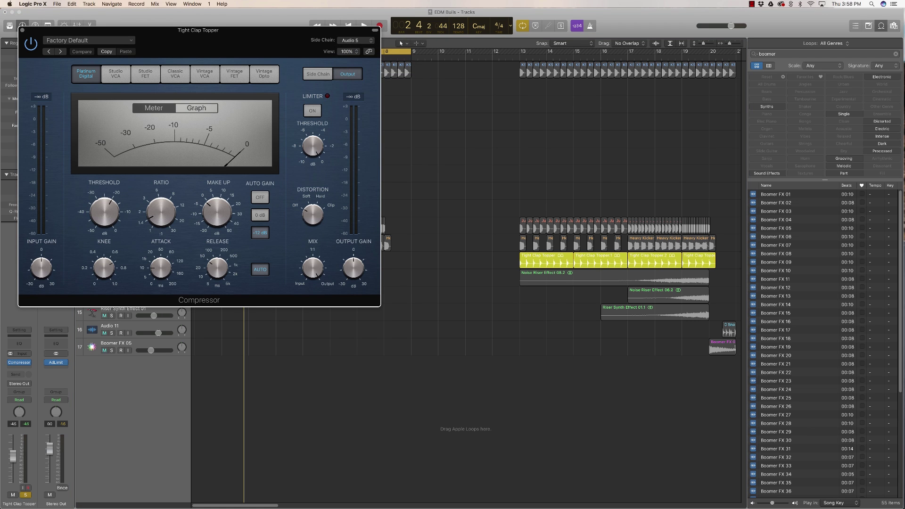
{"action": "left_click_drag", "start_coordinate": [283, 30], "coordinate": [463, 53]}
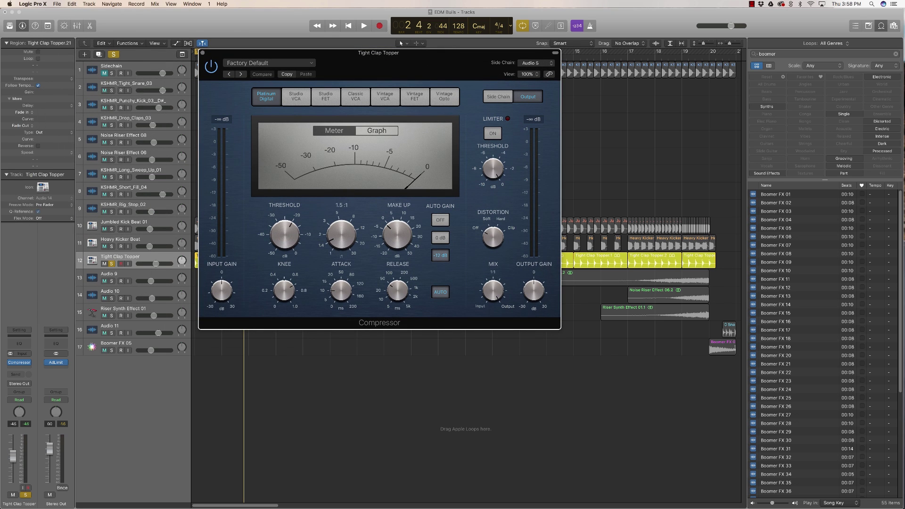
- Raise the Compressor's ratio, lower its attack and release, adjust the threshold while auditioning, and close the plug-in
{"action": "left_click_drag", "start_coordinate": [341, 234], "coordinate": [341, 213]}
{"action": "left_click_drag", "start_coordinate": [341, 290], "coordinate": [341, 308]}
{"action": "left_click_drag", "start_coordinate": [397, 291], "coordinate": [398, 306]}
{"action": "key", "text": "space"}
{"action": "left_click_drag", "start_coordinate": [284, 234], "coordinate": [284, 223]}
{"action": "key", "text": "space"}
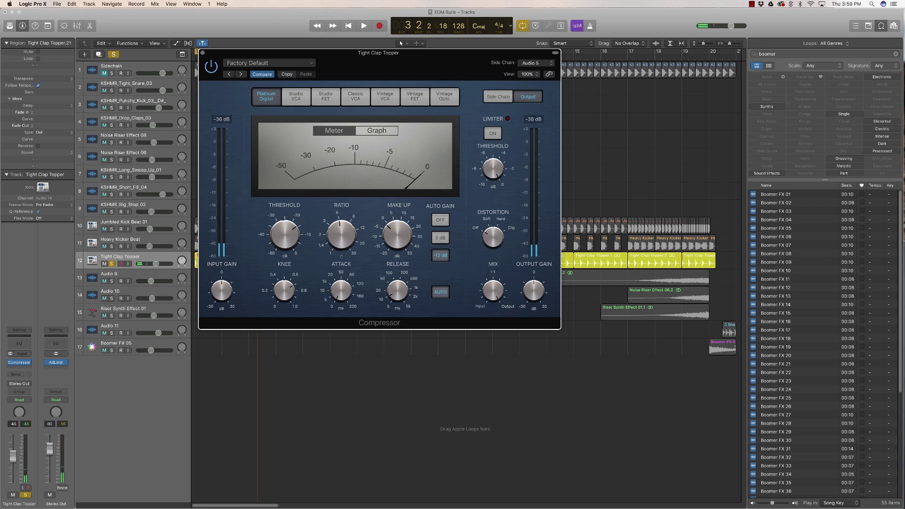
{"action": "key", "text": "super+w"}
- Repeat the Tight Clap Topper region from bar 3 until one beat past bar 8 and turn off solo
{"action": "left_click_drag", "start_coordinate": [216, 262], "coordinate": [392, 267]}
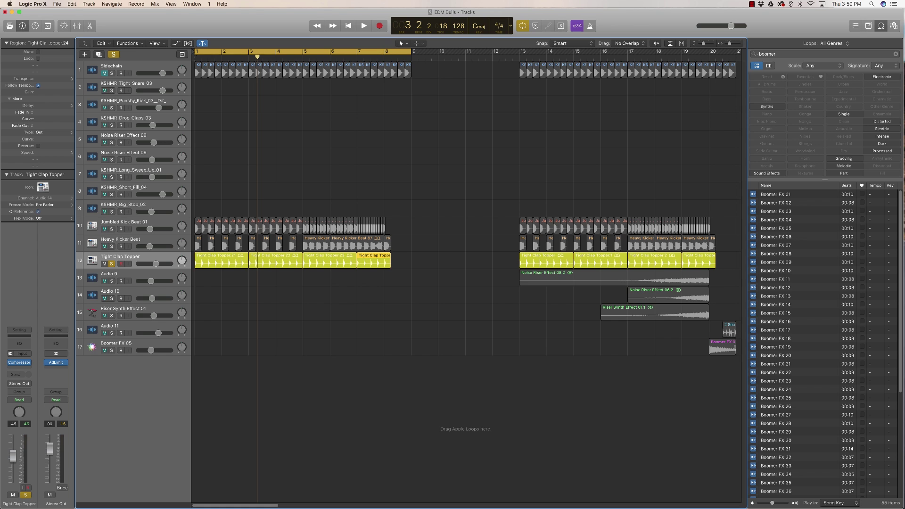
{"action": "key", "text": "s"}
- Turn off the cycle, audition the three layered drum tracks from bar 7 beat 3, and deselect all regions
{"action": "left_click", "coordinate": [371, 56]}
{"action": "key", "text": "c"}
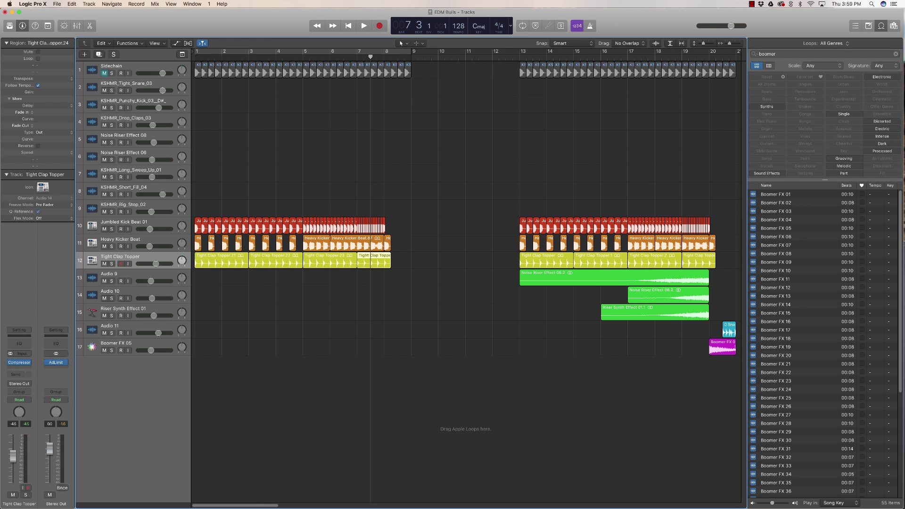
{"action": "key", "text": "space"}
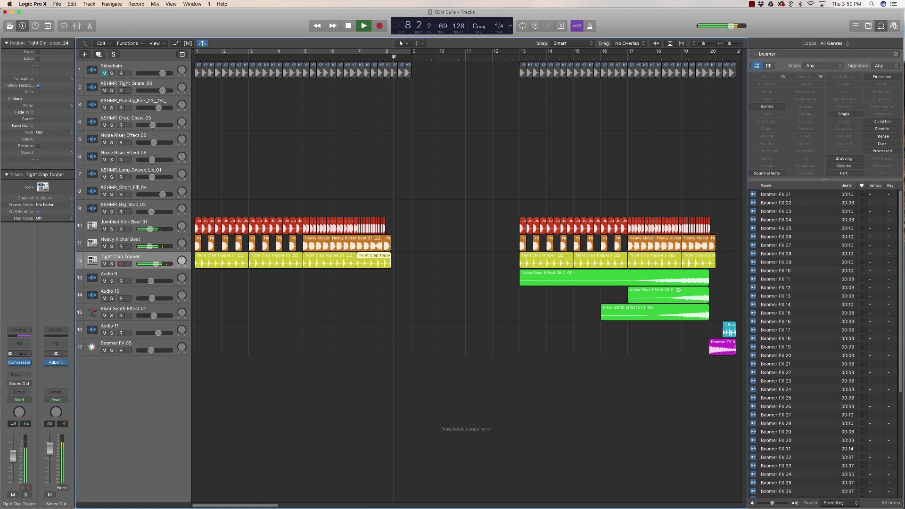
{"action": "key", "text": "space"}
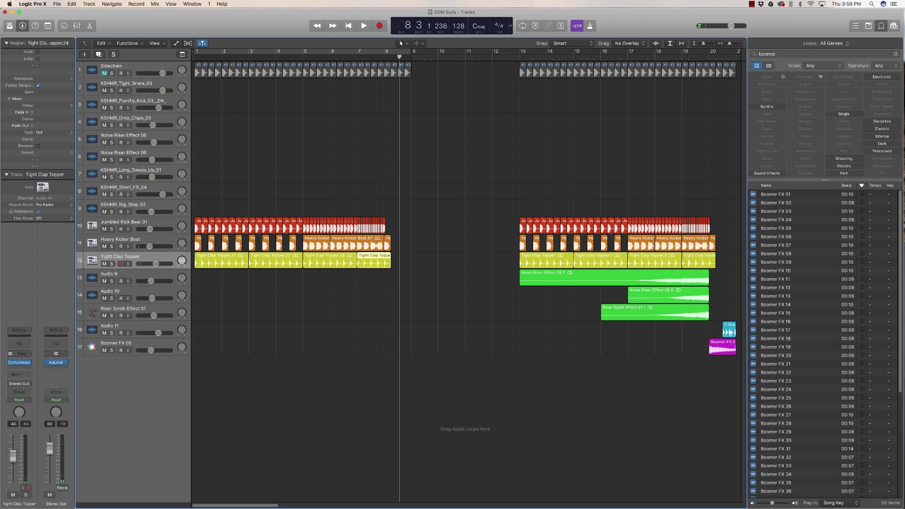
{"action": "key", "text": "shift+d"}
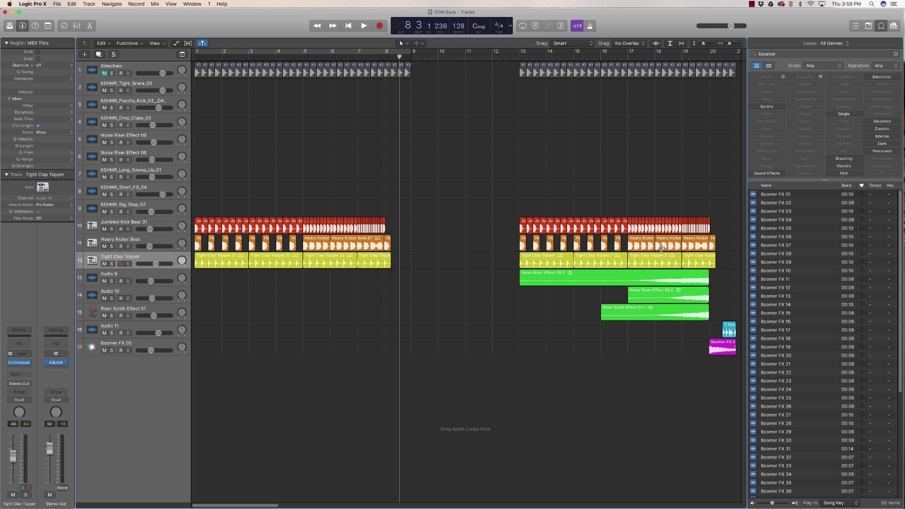
- Search the loops for "noise", add Noise Riser Effect 08 to Audio 9 at bar 1 and time-stretch it to seven bars
{"action": "left_click", "coordinate": [896, 55]}
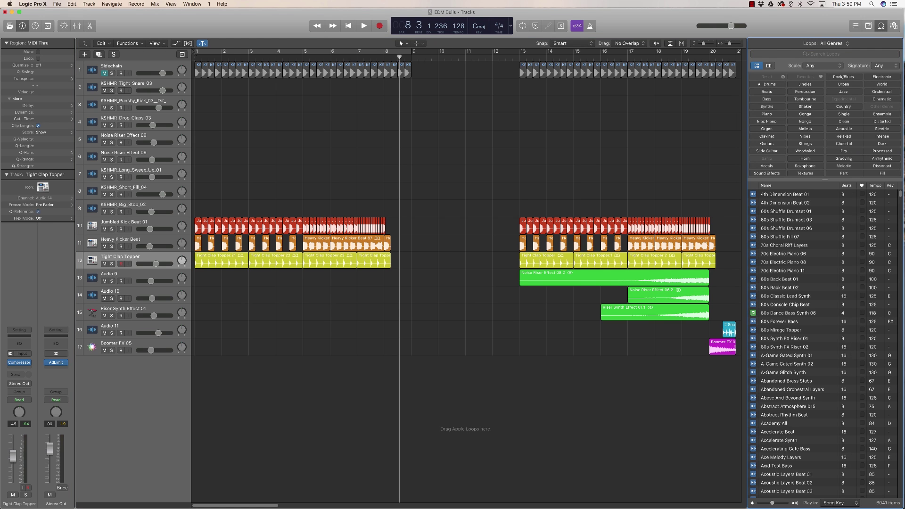
{"action": "type", "text": "noise"}
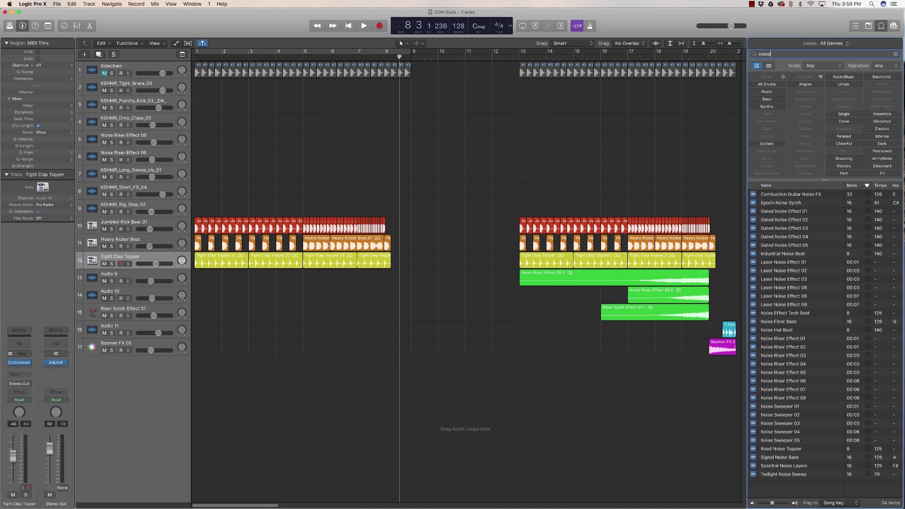
{"action": "left_click_drag", "start_coordinate": [782, 398], "coordinate": [198, 283]}
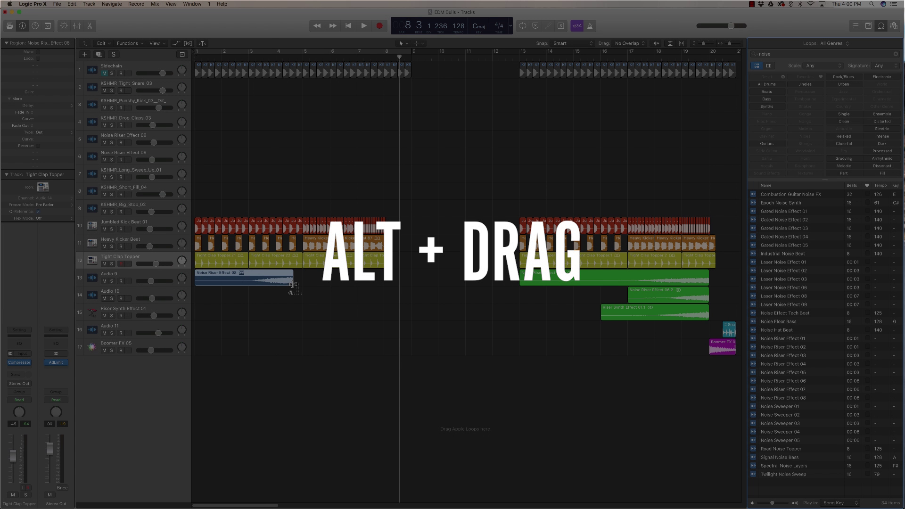
{"action": "left_click_drag", "start_coordinate": [292, 284], "coordinate": [383, 288]}
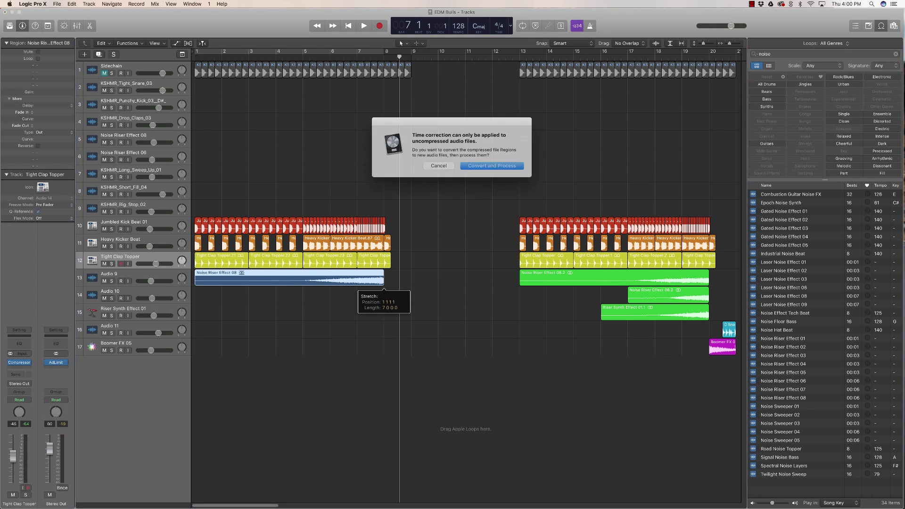
{"action": "key", "text": "Return"}
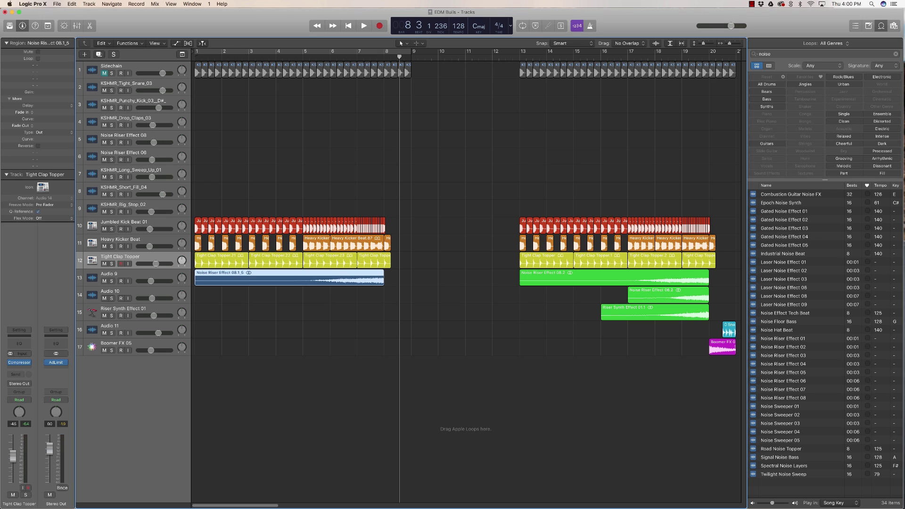
- Solo Audio 9 and audition the stretched noise riser from bar 6
{"action": "key", "text": "s"}
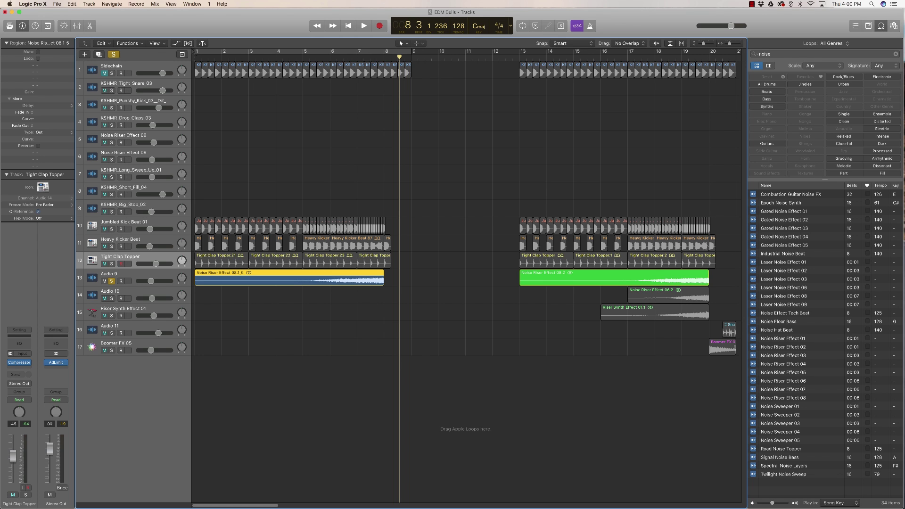
{"action": "left_click", "coordinate": [332, 57]}
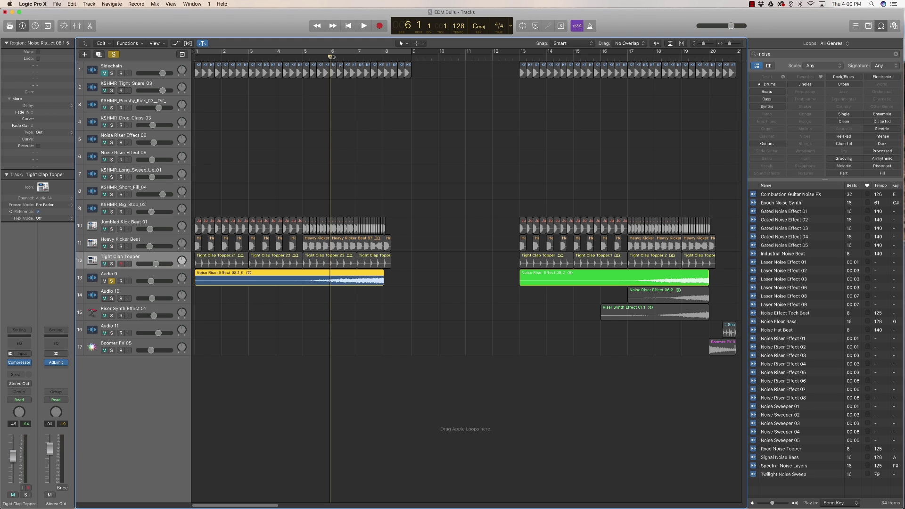
{"action": "key", "text": "space"}
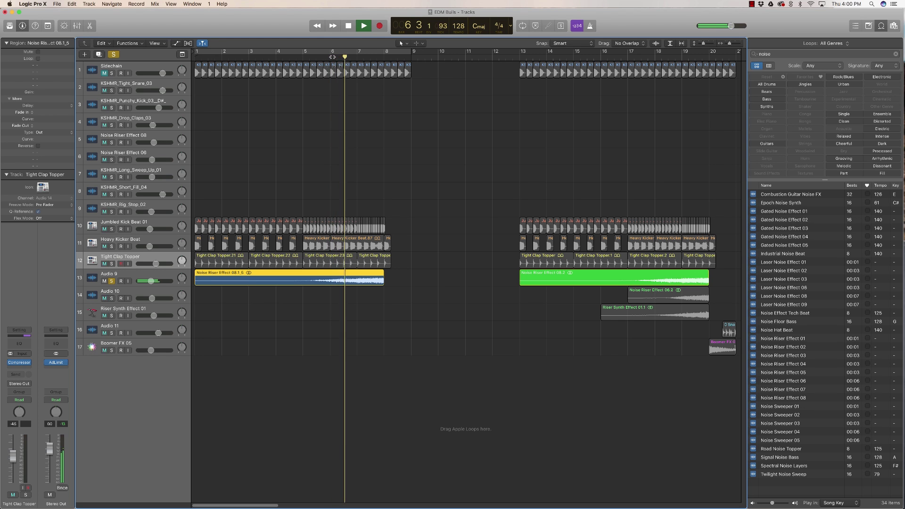
{"action": "key", "text": "space"}
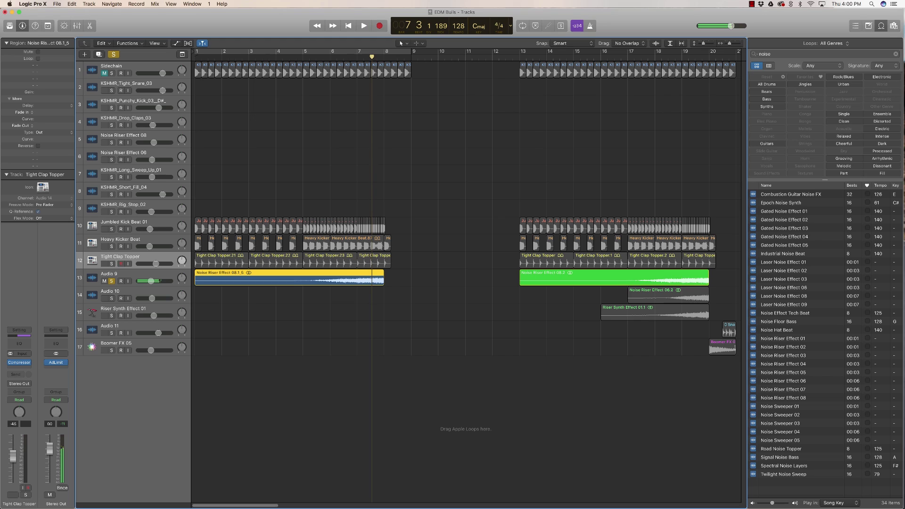
- Examine the side-chained Compressor on Audio 9 during playback and close its window
{"action": "left_click", "coordinate": [131, 274]}
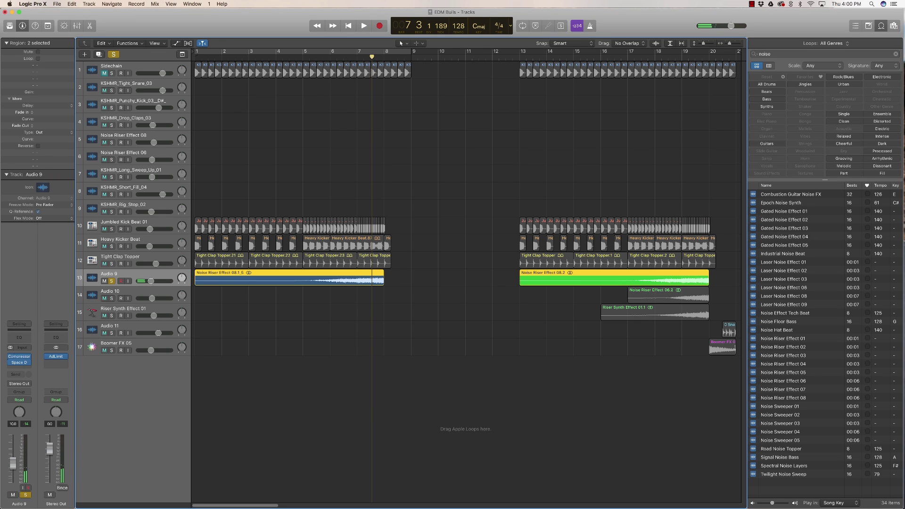
{"action": "mouse_move", "coordinate": [20, 357]}
{"action": "left_click", "coordinate": [19, 357]}
{"action": "key", "text": "space"}
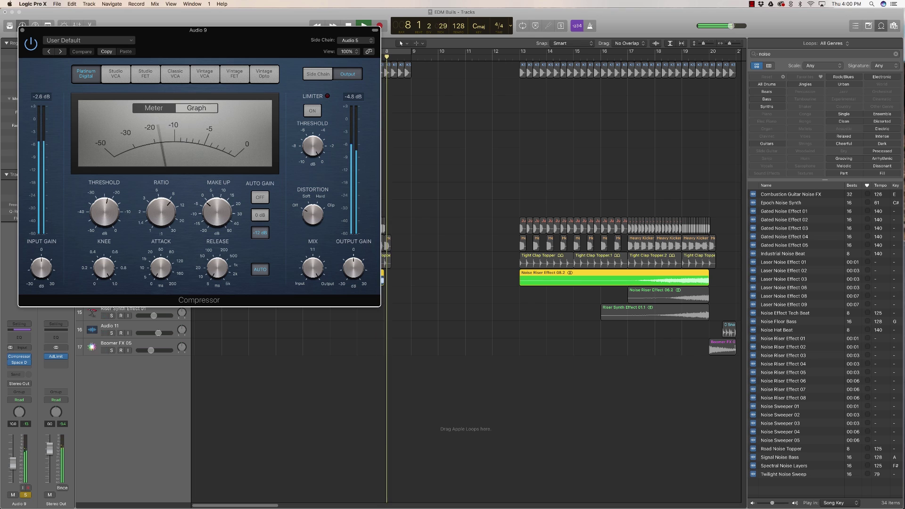
{"action": "key", "text": "super+w"}
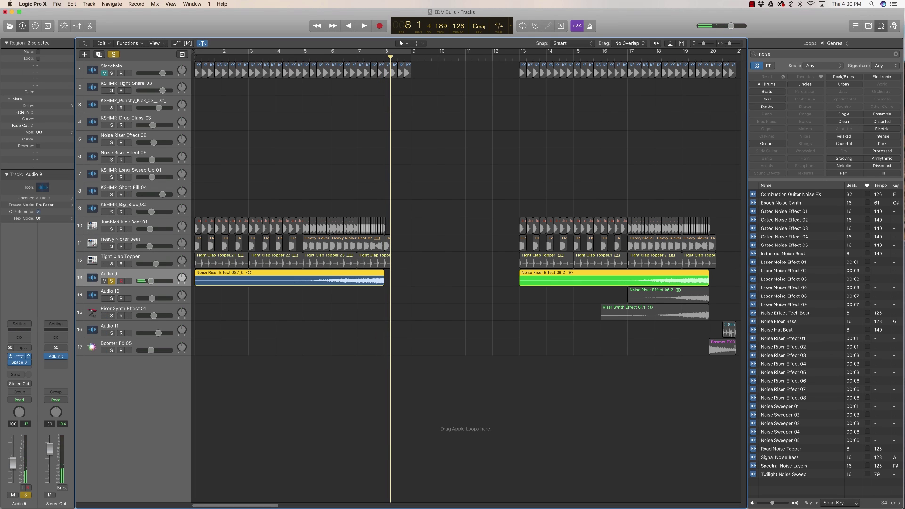
- Audition the end of the Audio 9 riser again from bar 7 beat 3 and turn off solo
{"action": "key", "text": "space"}
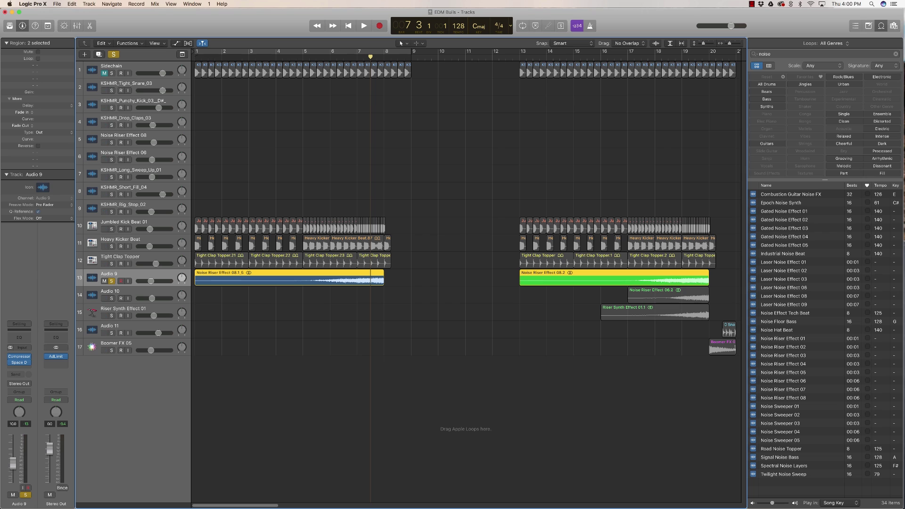
{"action": "key", "text": "space"}
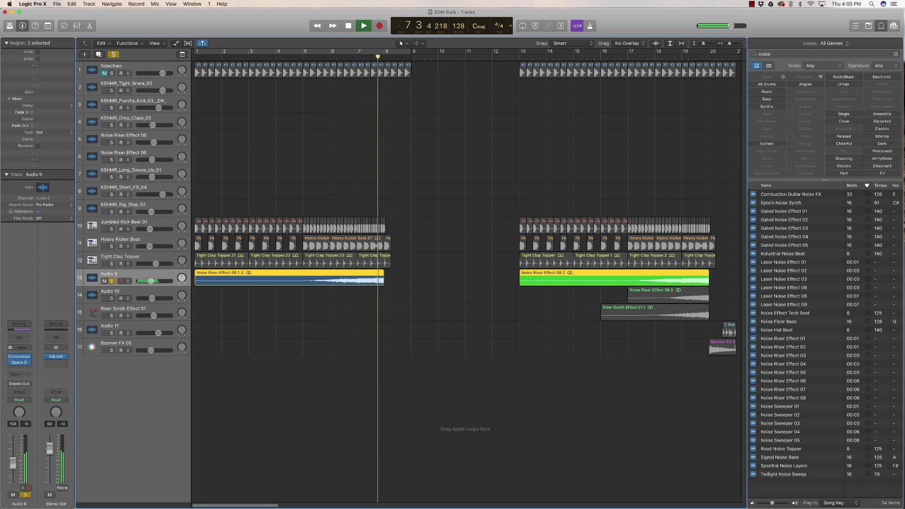
{"action": "key", "text": "space"}
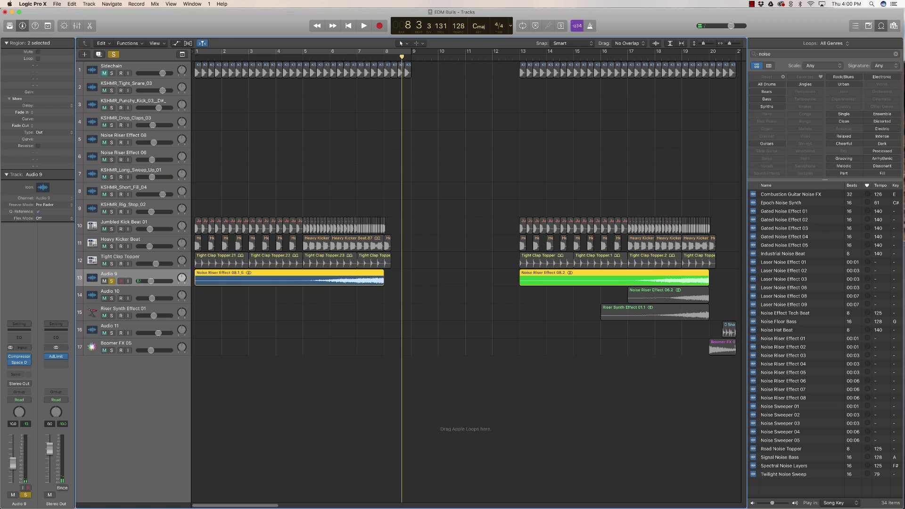
{"action": "key", "text": "s"}
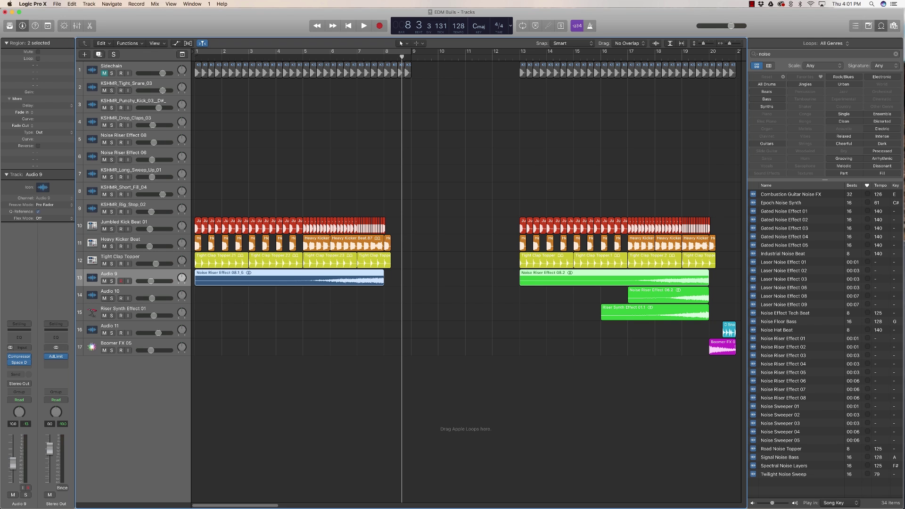
- Add Noise Riser Effect 06 to Audio 10 at bar 5, time-compress it to end at bar 8, and solo the track
{"action": "left_click_drag", "start_coordinate": [783, 377], "coordinate": [294, 293]}
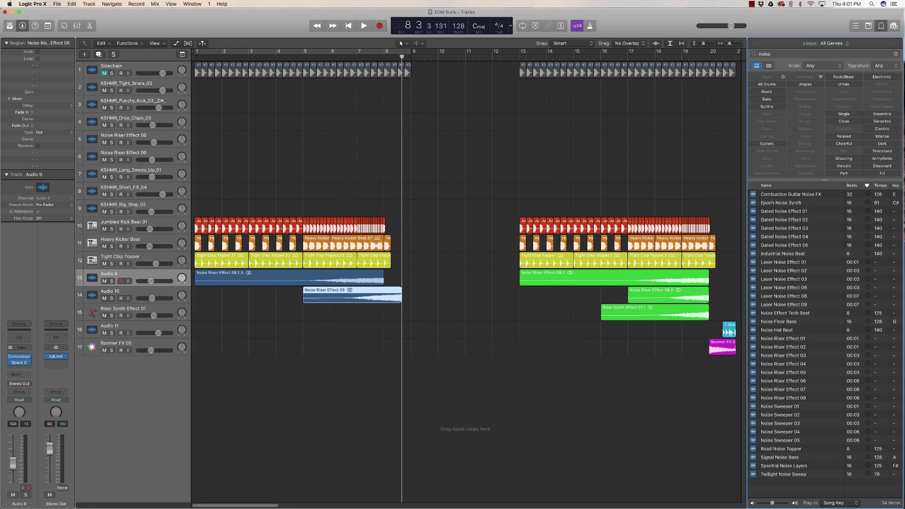
{"action": "left_click", "coordinate": [424, 297]}
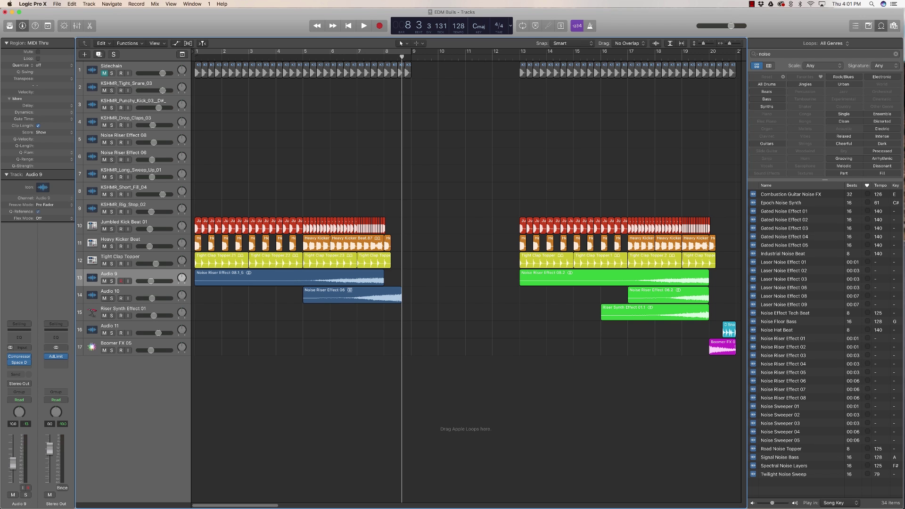
{"action": "left_click_drag", "start_coordinate": [401, 296], "coordinate": [384, 302]}
{"action": "left_click", "coordinate": [478, 165]}
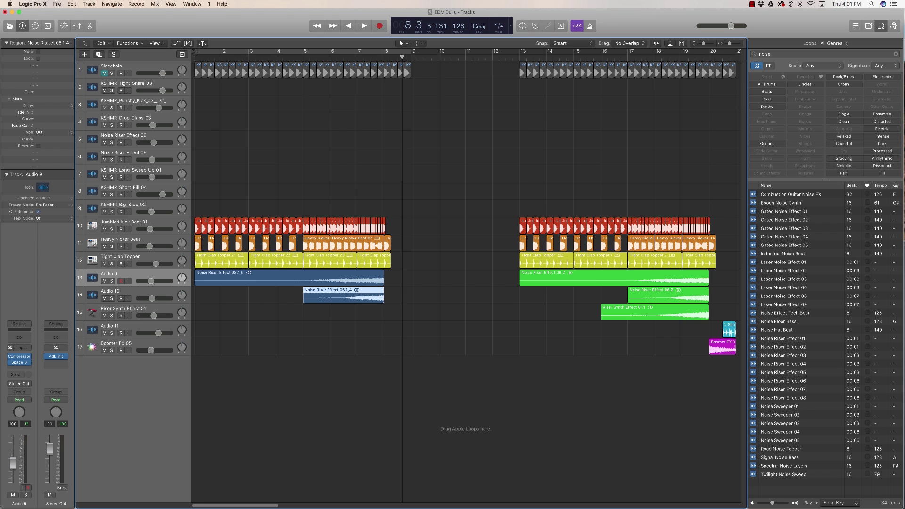
{"action": "key", "text": "ctrl+s"}
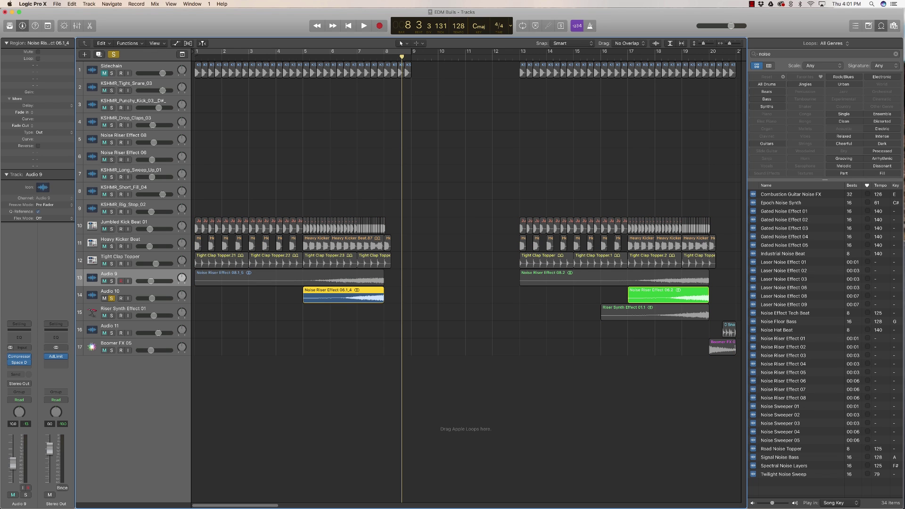
- Audition the Audio 10 noise riser, compare it with Audio 9 by soloing that track, and turn off all solos
{"action": "key", "text": "space"}
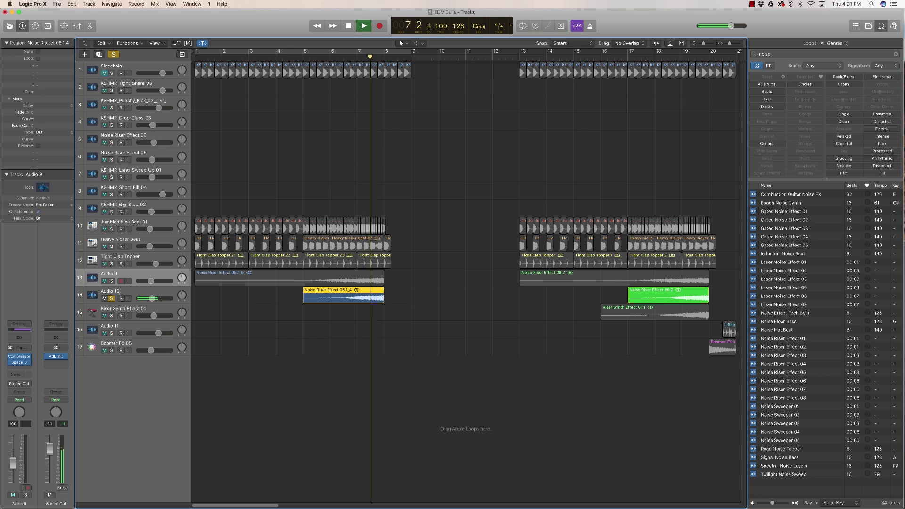
{"action": "key", "text": "space"}
{"action": "left_click", "coordinate": [111, 281]}
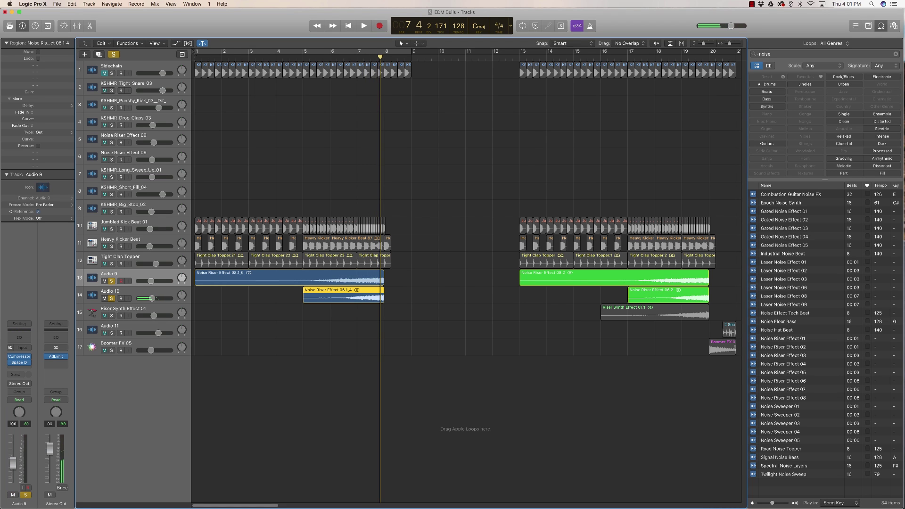
{"action": "left_click", "coordinate": [111, 298]}
{"action": "key", "text": "space"}
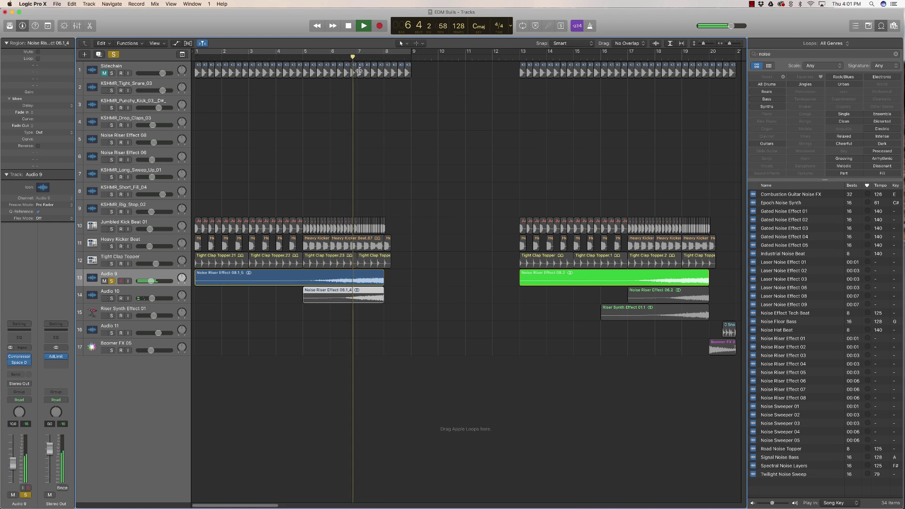
{"action": "key", "text": "space"}
{"action": "key", "text": "s"}
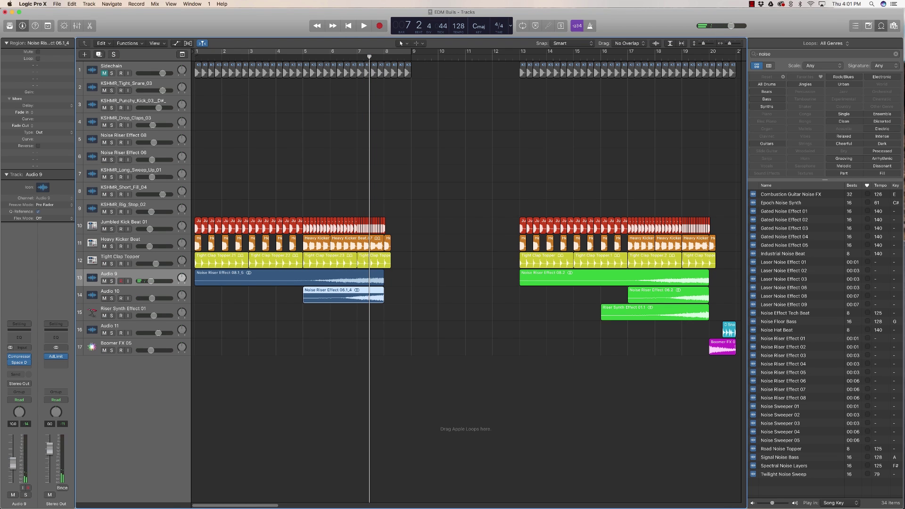
{"action": "left_click", "coordinate": [417, 313]}
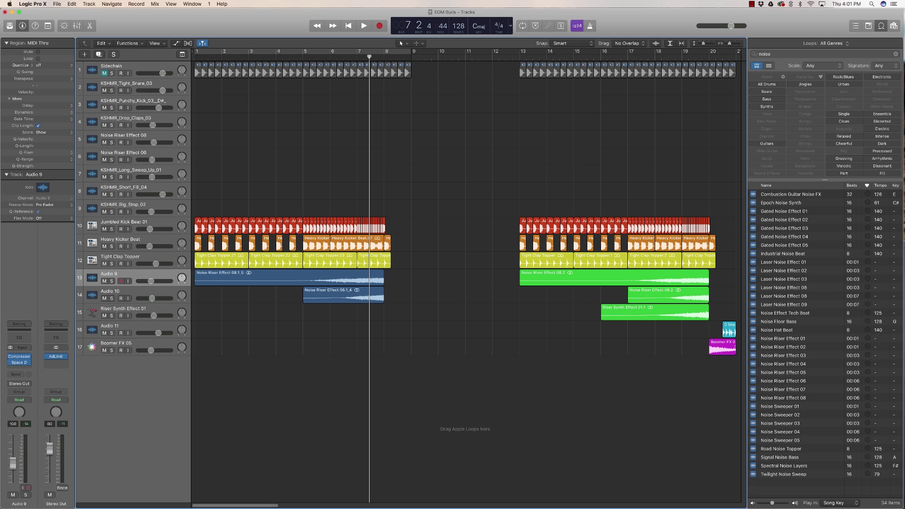
- Search the loops for "riser", add Riser Synth Effect 01 to its track at bar 4, and time-stretch it to end at bar 8
{"action": "double_click", "coordinate": [764, 54]}
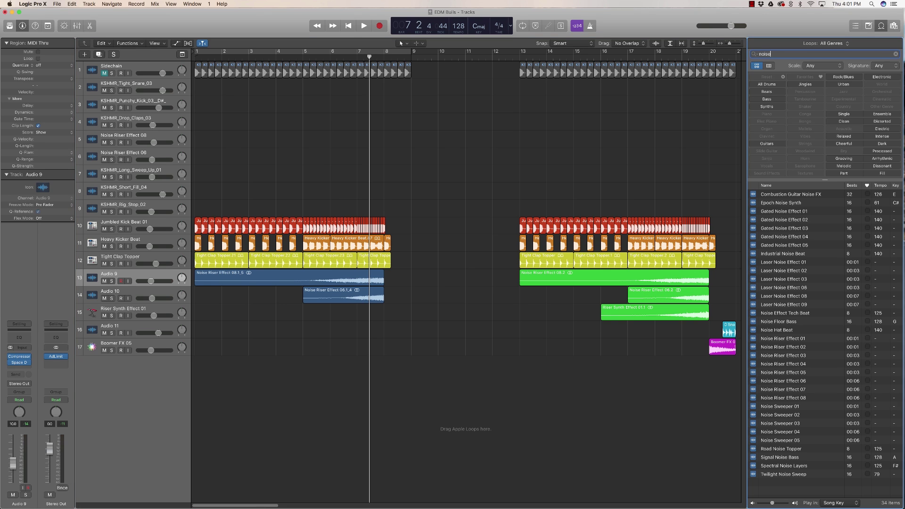
{"action": "type", "text": "riser"}
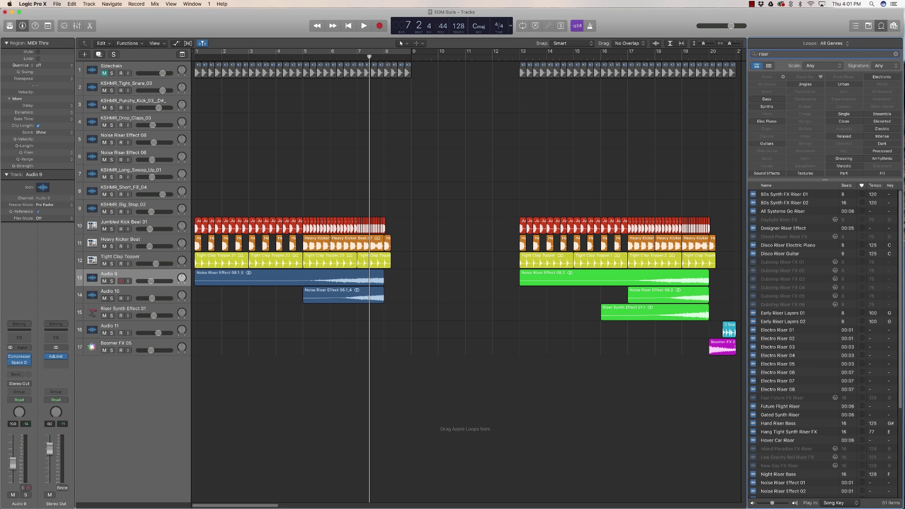
{"action": "scroll", "coordinate": [825, 344], "scroll_direction": "down", "scroll_amount": 5}
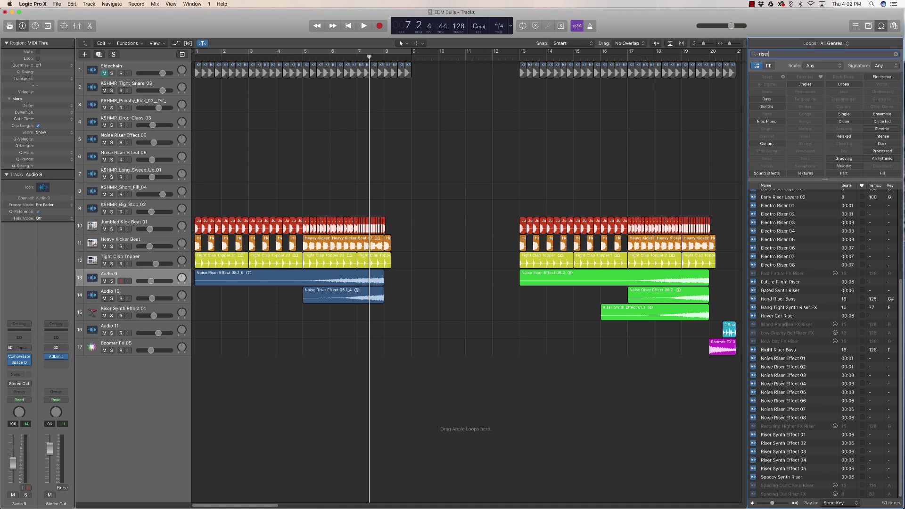
{"action": "left_click_drag", "start_coordinate": [782, 435], "coordinate": [278, 311]}
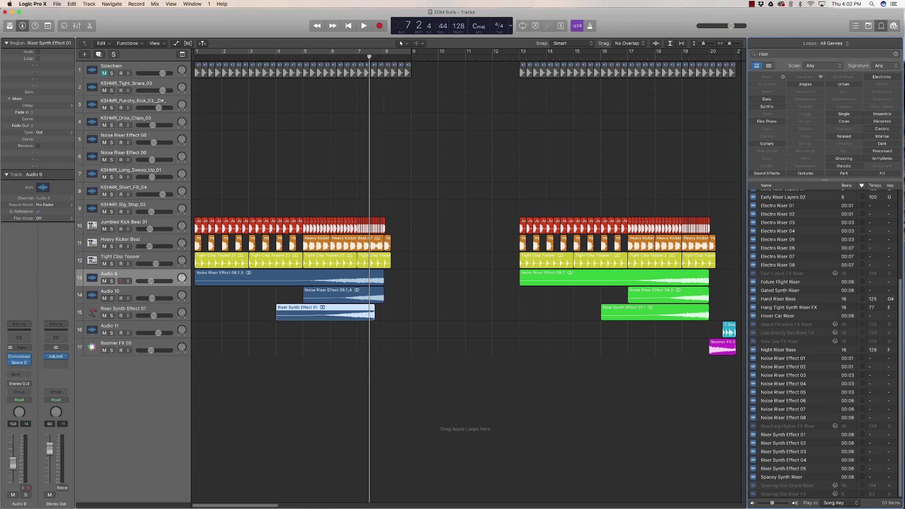
{"action": "left_click_drag", "start_coordinate": [374, 318], "coordinate": [383, 317]}
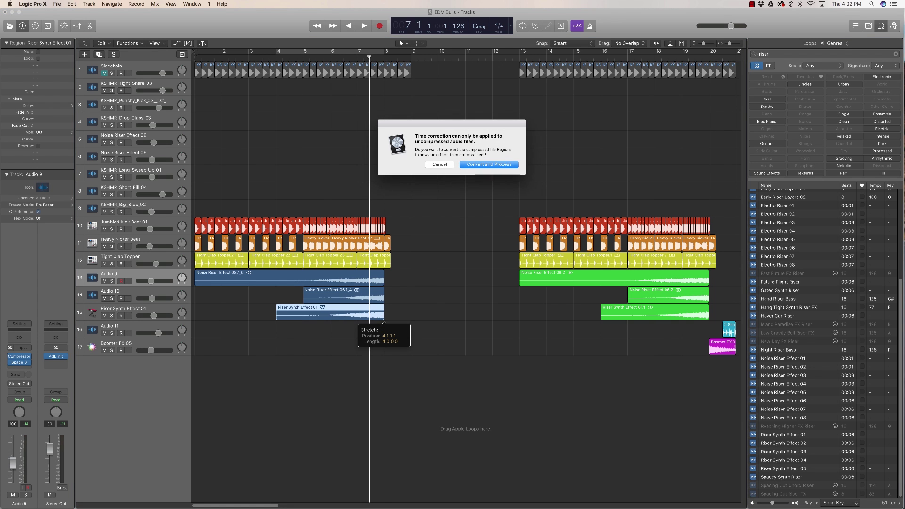
{"action": "key", "text": "Return"}
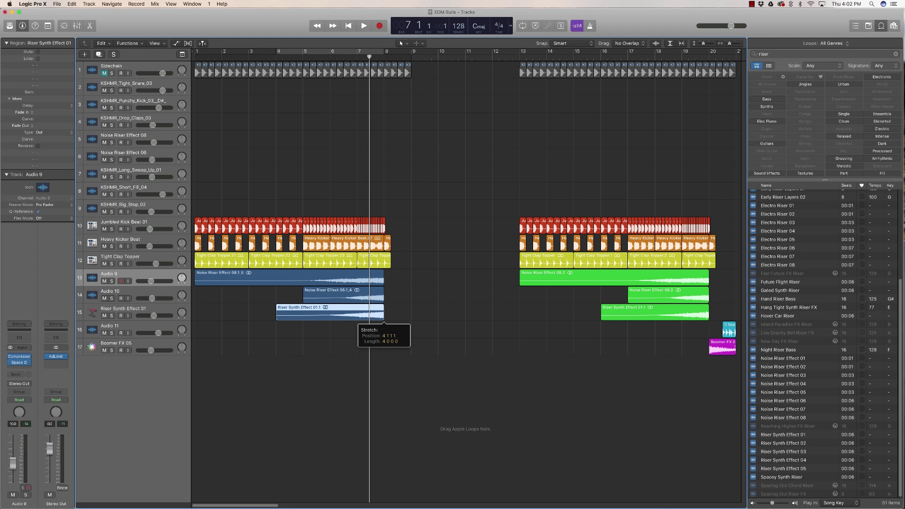
- Audition the synth riser from bar 6, first soloed and with the full mix once solo is turned off
{"action": "key", "text": "s"}
{"action": "left_click", "coordinate": [332, 56]}
{"action": "key", "text": "space"}
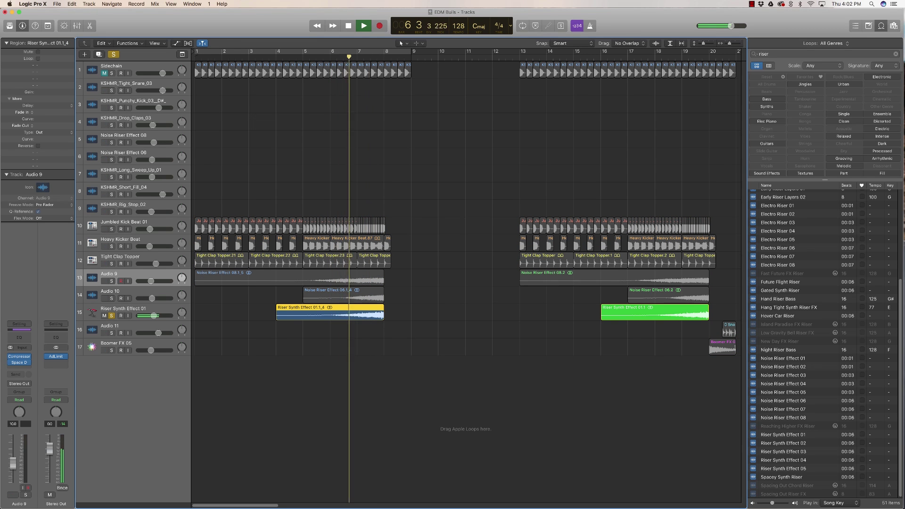
{"action": "key", "text": "s"}
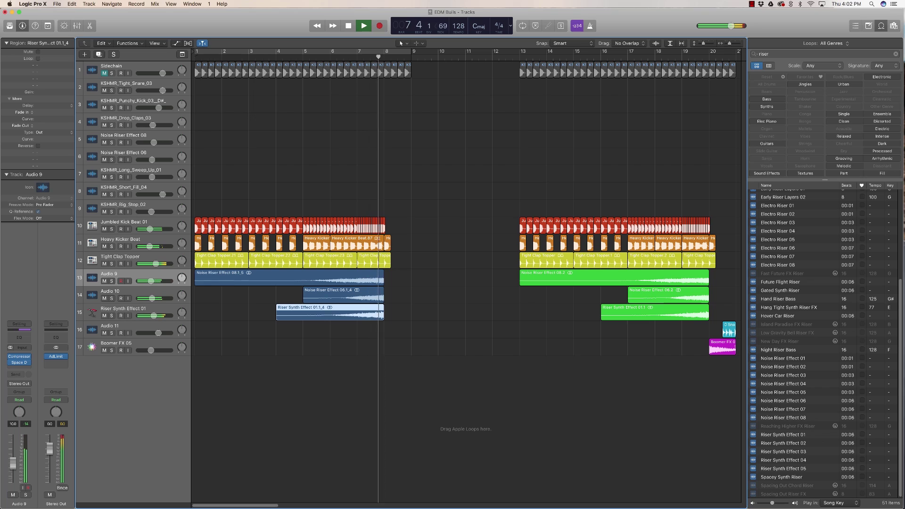
{"action": "key", "text": "space"}
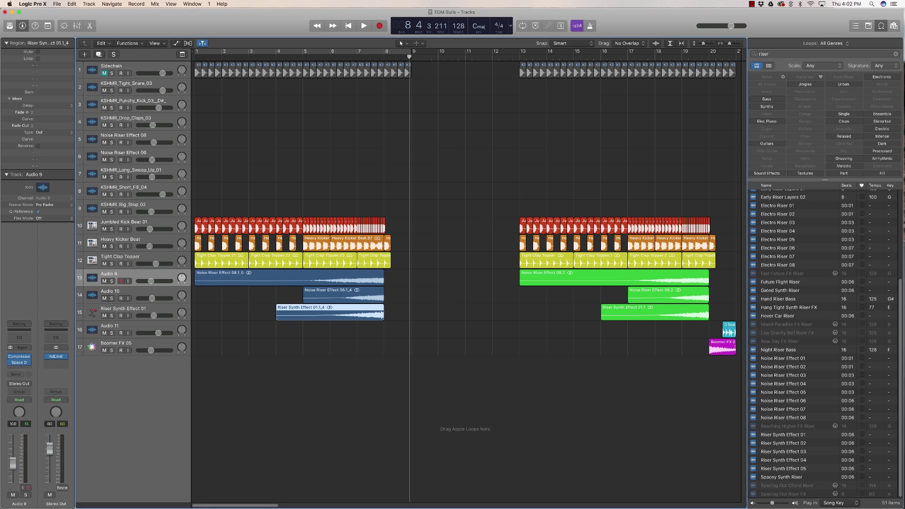
- Examine the snare fill at bar 20 beat 3 of the finished build, search the loops for "fill", and preview Snare Drum Fill 04
{"action": "left_click", "coordinate": [728, 330]}
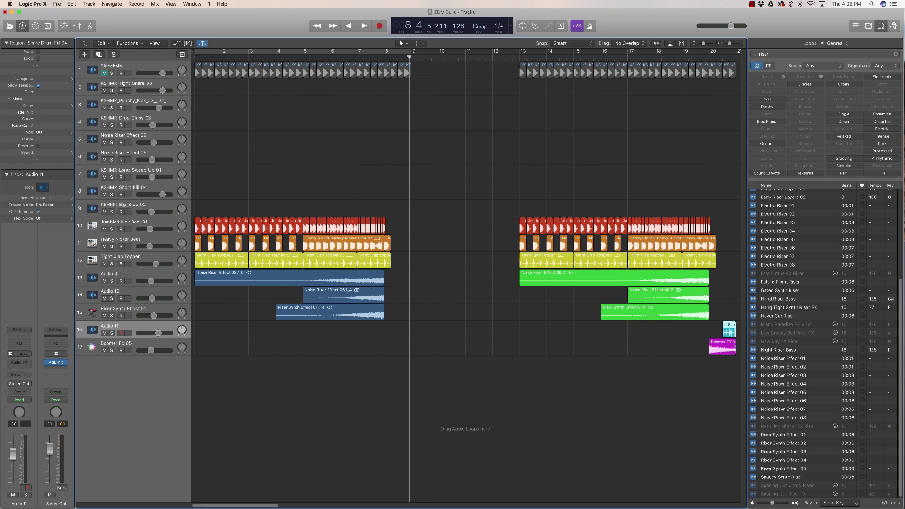
{"action": "left_click", "coordinate": [722, 56]}
{"action": "scroll", "coordinate": [723, 56], "scroll_direction": "right", "scroll_amount": 5}
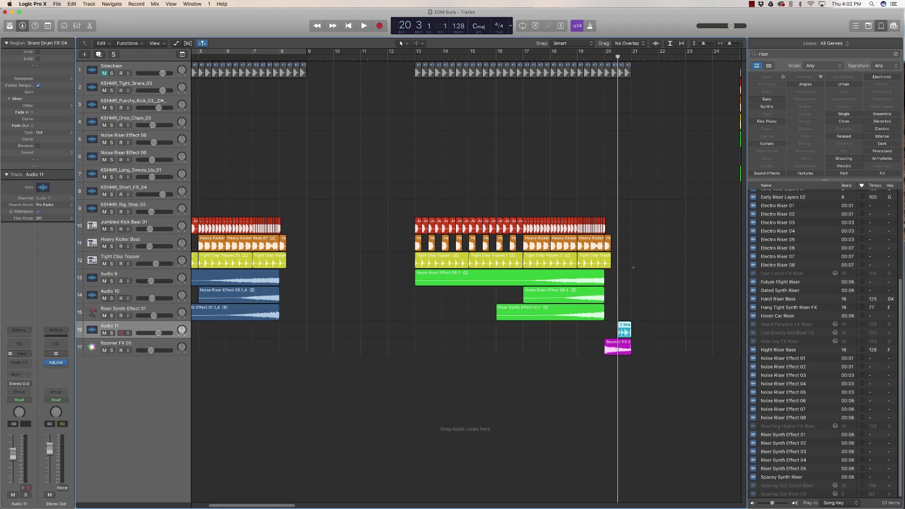
{"action": "scroll", "coordinate": [634, 267], "scroll_direction": "up", "scroll_amount": 10}
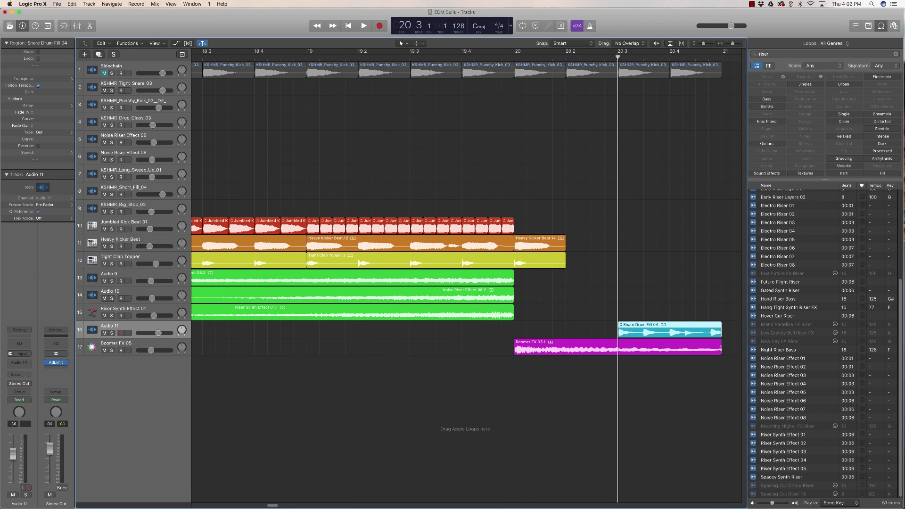
{"action": "left_click", "coordinate": [895, 54]}
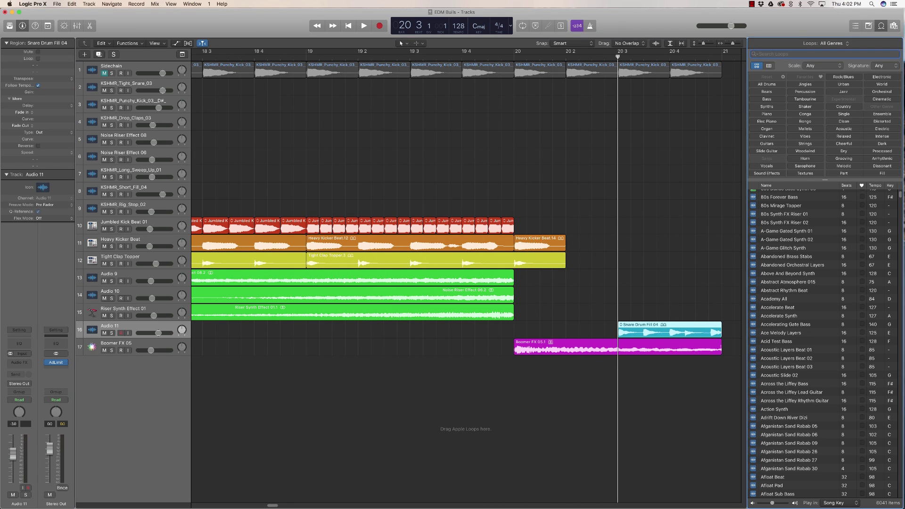
{"action": "type", "text": "till"}
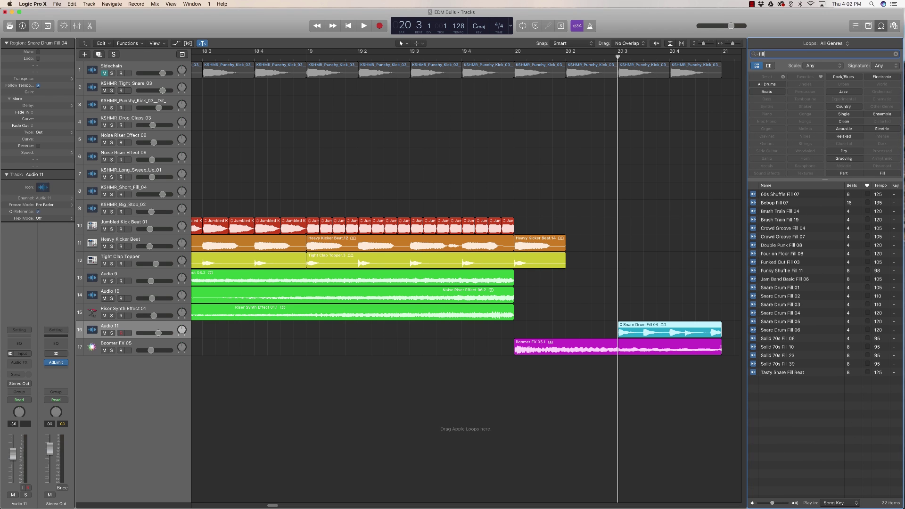
{"action": "left_click", "coordinate": [780, 313]}
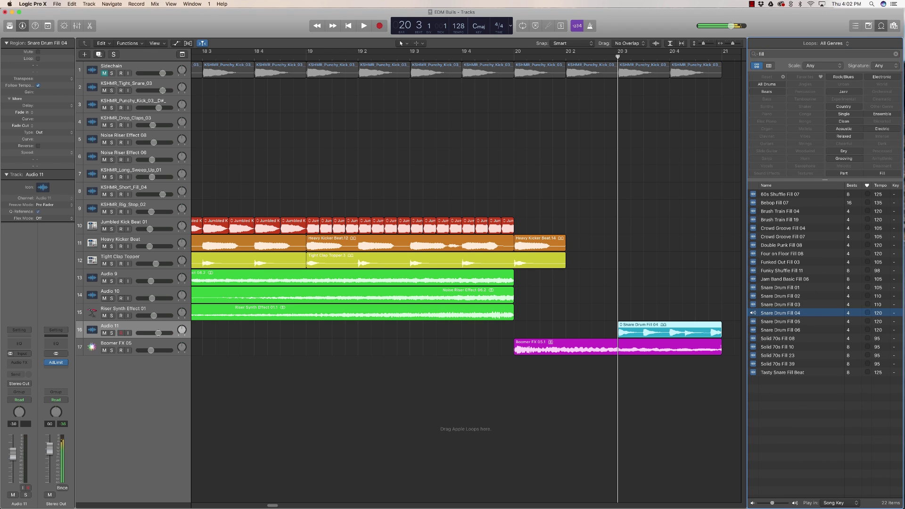
{"action": "left_click", "coordinate": [781, 313]}
- Add Snare Drum Fill 04 to Audio 11 at bar 8 beat 3 of the rebuilt section
{"action": "scroll", "coordinate": [386, 488], "scroll_direction": "up", "scroll_amount": 5}
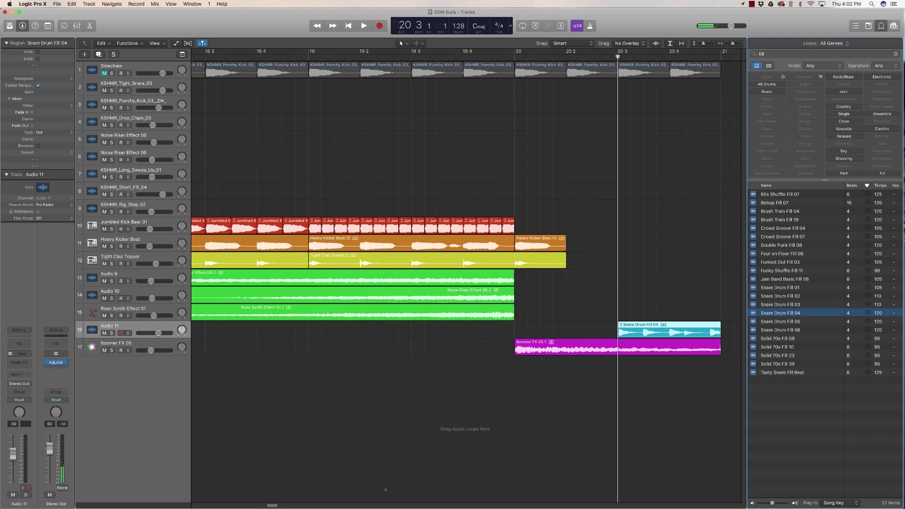
{"action": "scroll", "coordinate": [386, 488], "scroll_direction": "down", "scroll_amount": 8}
{"action": "scroll", "coordinate": [422, 451], "scroll_direction": "down", "scroll_amount": 4}
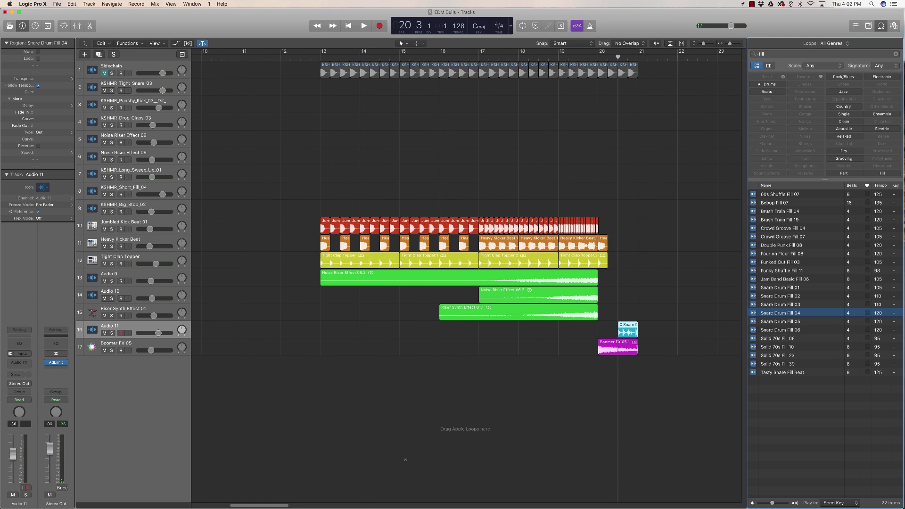
{"action": "scroll", "coordinate": [466, 283], "scroll_direction": "left", "scroll_amount": 5}
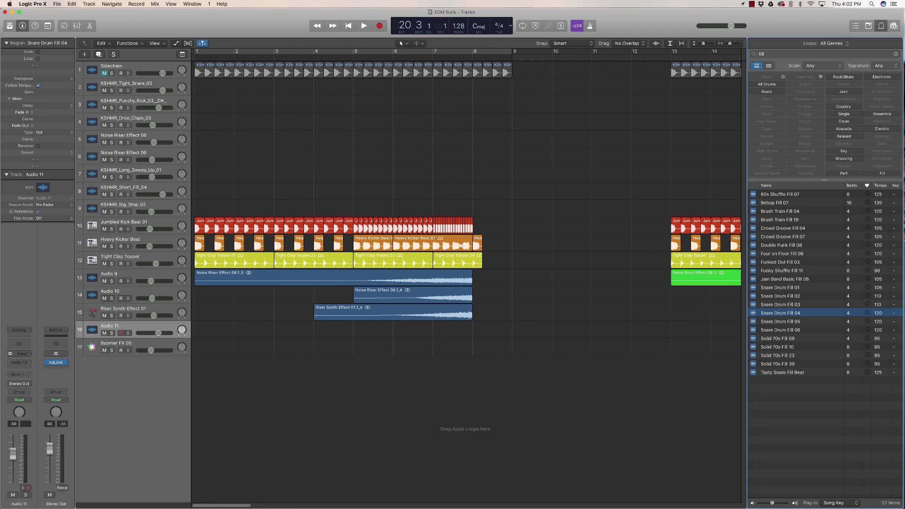
{"action": "left_click_drag", "start_coordinate": [780, 313], "coordinate": [501, 331]}
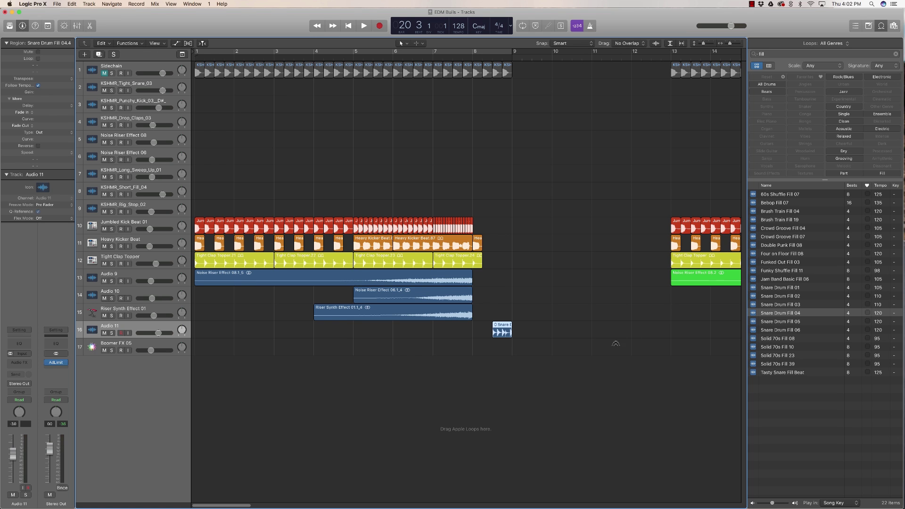
- Play the transition into the snare fill from the end of bar 7 with cycle mode turned on over bars 1 to 9
{"action": "left_click", "coordinate": [462, 57]}
{"action": "key", "text": "space"}
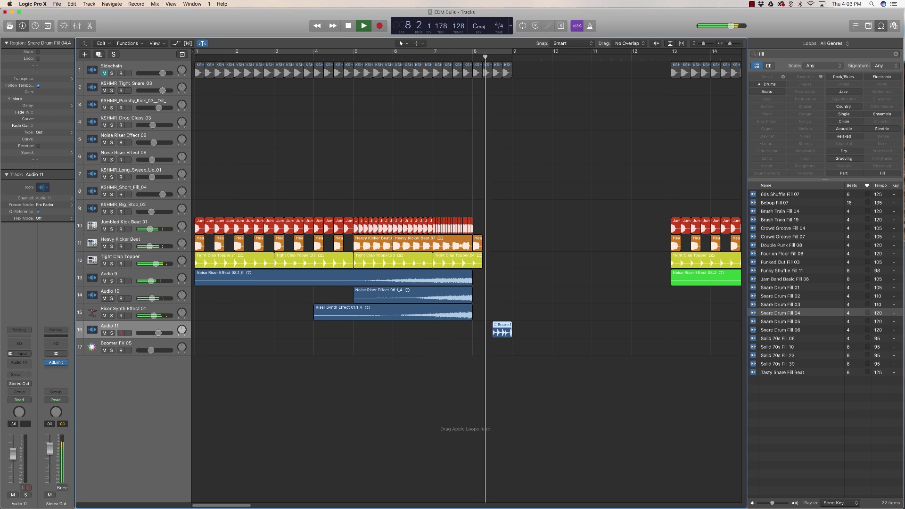
{"action": "key", "text": "c"}
{"action": "key", "text": "space"}
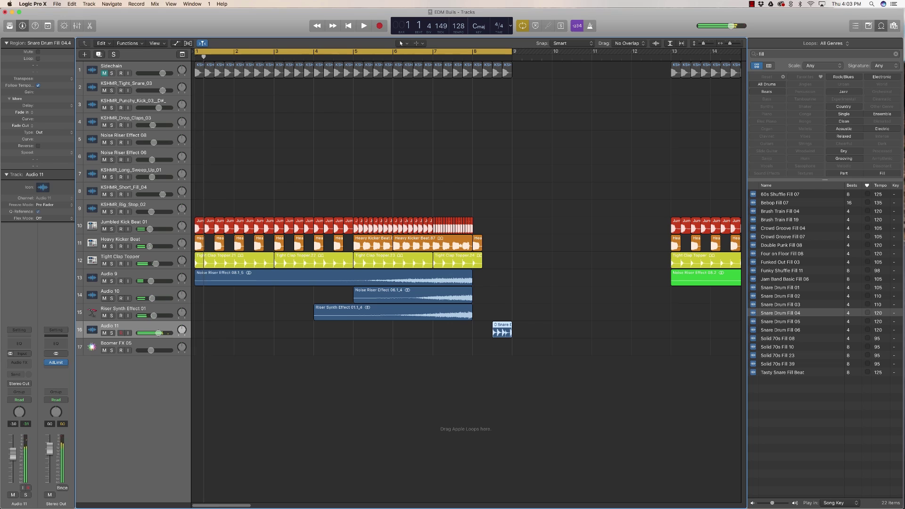
- Using the boomer at bar 20 as reference, search the loops for "boomer" and add Boomer FX 05 to its track at bar 8
{"action": "scroll", "coordinate": [552, 397], "scroll_direction": "down", "scroll_amount": 3}
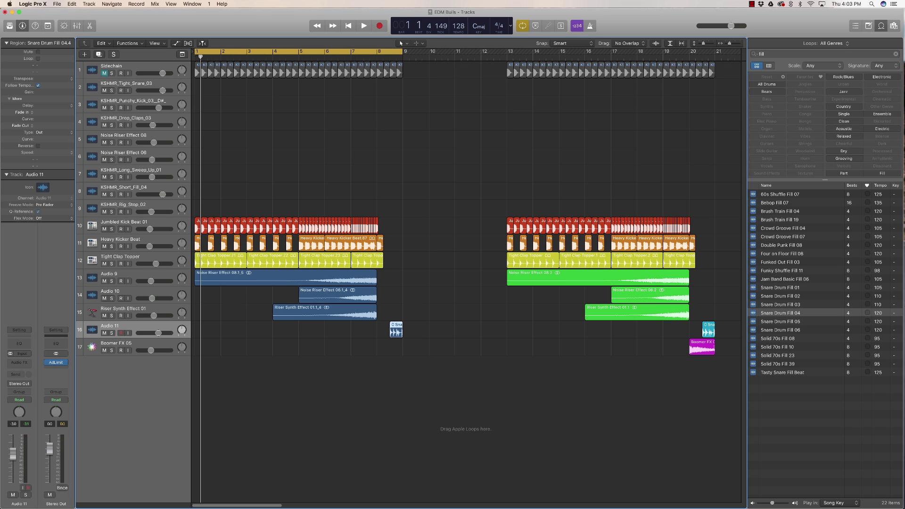
{"action": "left_click", "coordinate": [708, 351]}
{"action": "scroll", "coordinate": [713, 376], "scroll_direction": "up", "scroll_amount": 5}
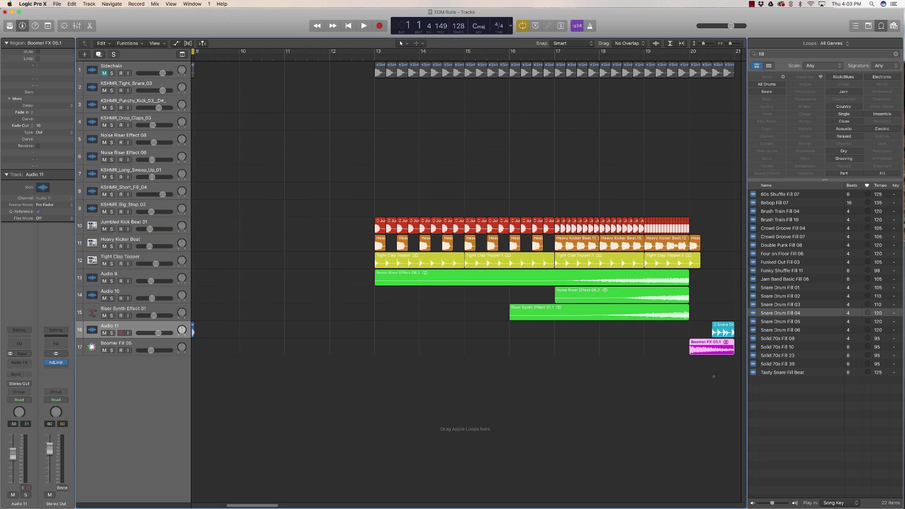
{"action": "scroll", "coordinate": [713, 377], "scroll_direction": "down", "scroll_amount": 3}
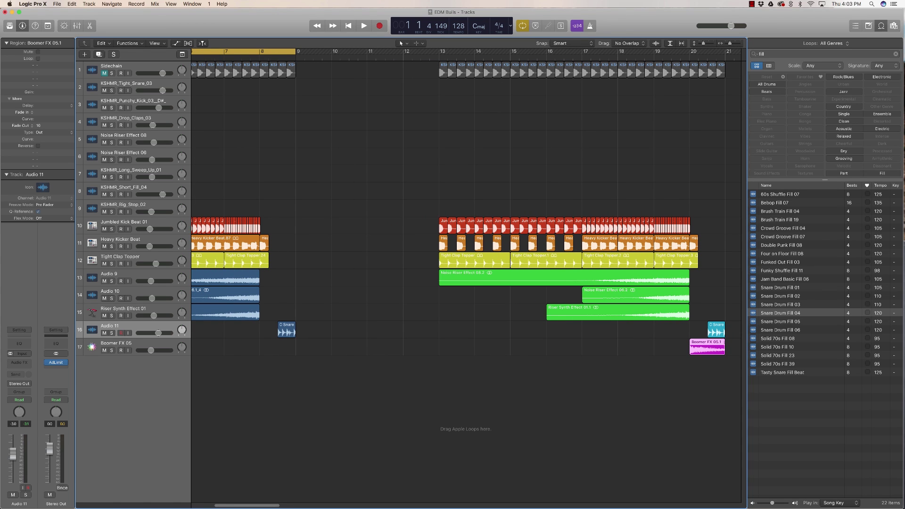
{"action": "left_click_drag", "start_coordinate": [770, 54], "coordinate": [730, 55]}
{"action": "type", "text": "boomer"}
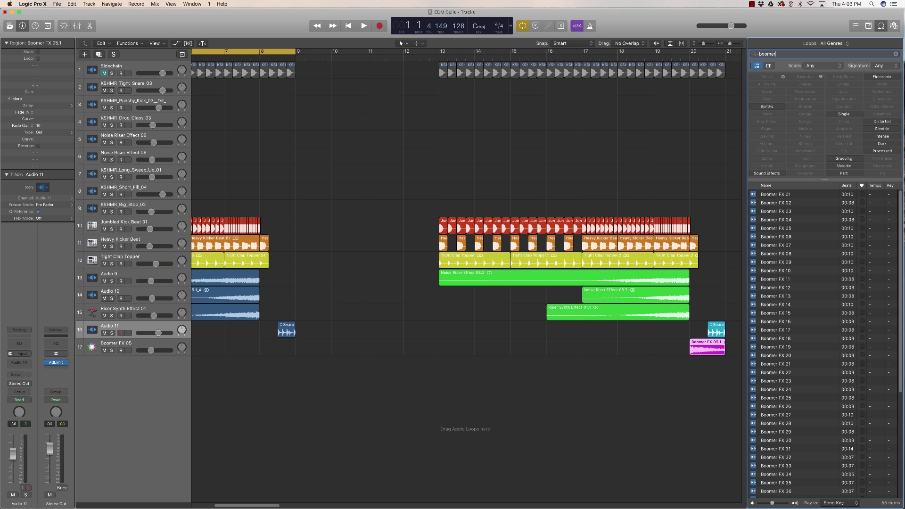
{"action": "left_click_drag", "start_coordinate": [772, 229], "coordinate": [261, 347]}
- Solo the Boomer FX 05 track, turn off cycle mode, and audition the effect from bar 8
{"action": "scroll", "coordinate": [261, 347], "scroll_direction": "down", "scroll_amount": 5}
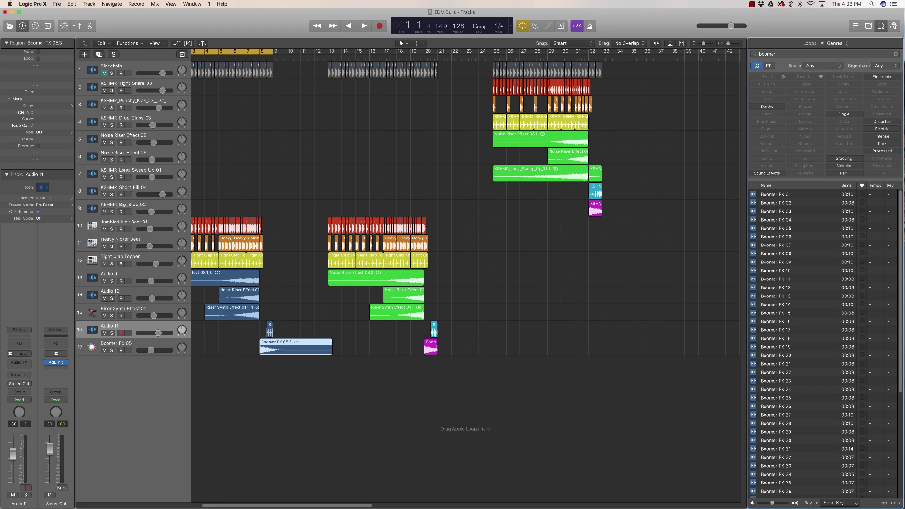
{"action": "key", "text": "s"}
{"action": "key", "text": "c"}
{"action": "left_click", "coordinate": [261, 58]}
{"action": "key", "text": "space"}
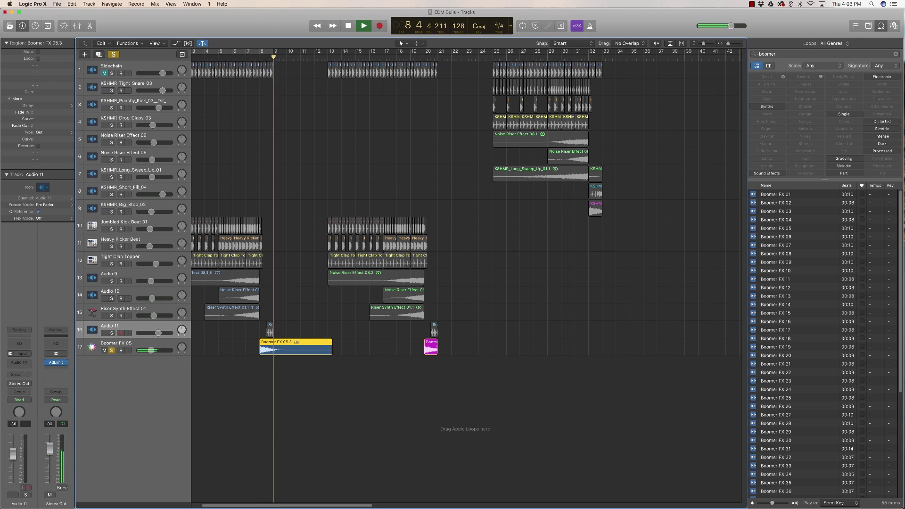
{"action": "key", "text": "space"}
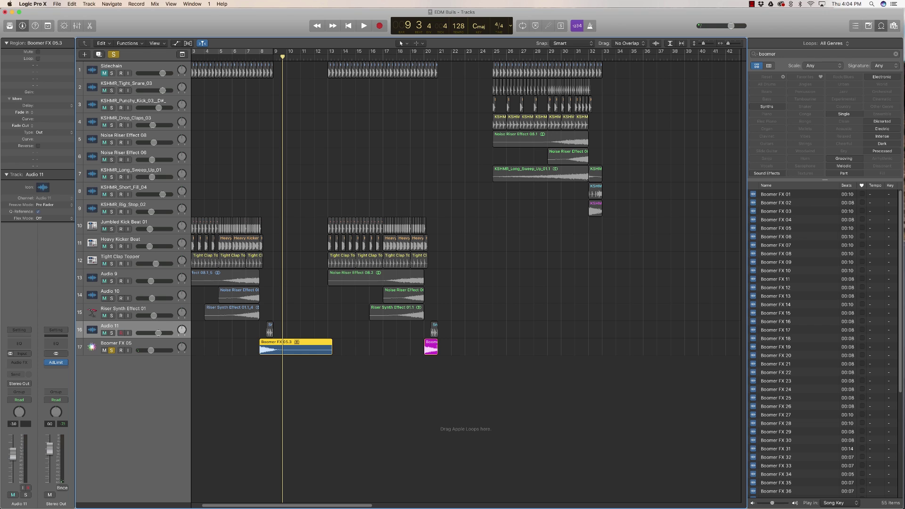
- Cut the Boomer FX 05 region at bar 8 off after bar 9 and give the remaining part a fade-out of 10
{"action": "left_click_drag", "start_coordinate": [348, 352], "coordinate": [273, 357]}
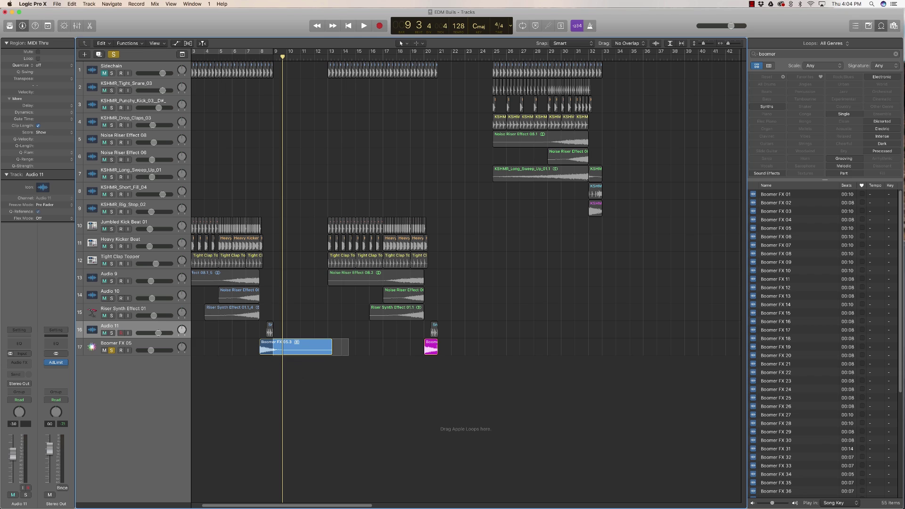
{"action": "key", "text": "Delete"}
{"action": "left_click", "coordinate": [268, 351]}
{"action": "double_click", "coordinate": [46, 126]}
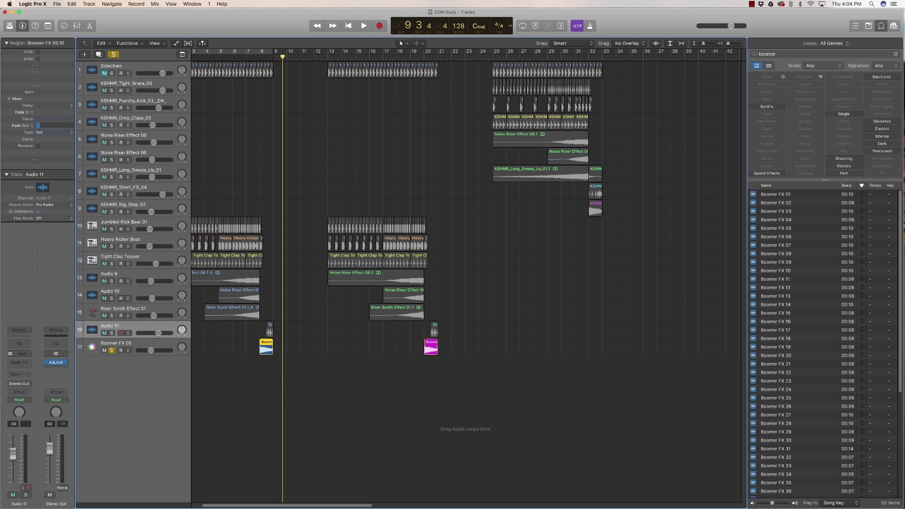
{"action": "type", "text": "10"}
{"action": "key", "text": "Return"}
- Unsolo the Boomer FX 05 track and play the start of the rebuilt section with cycle mode on over bars 1 to 9
{"action": "key", "text": "s"}
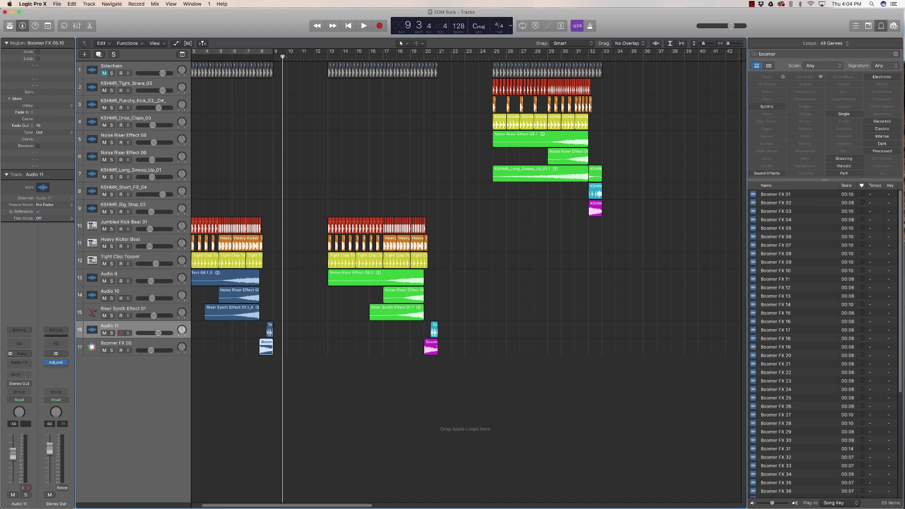
{"action": "scroll", "coordinate": [465, 278], "scroll_direction": "left", "scroll_amount": 3}
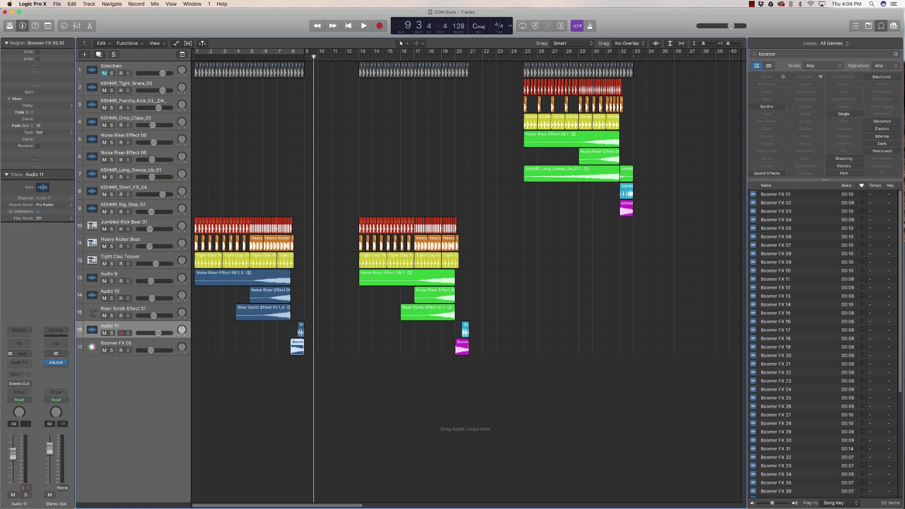
{"action": "key", "text": "c"}
{"action": "key", "text": "space"}
{"action": "key", "text": "space"}
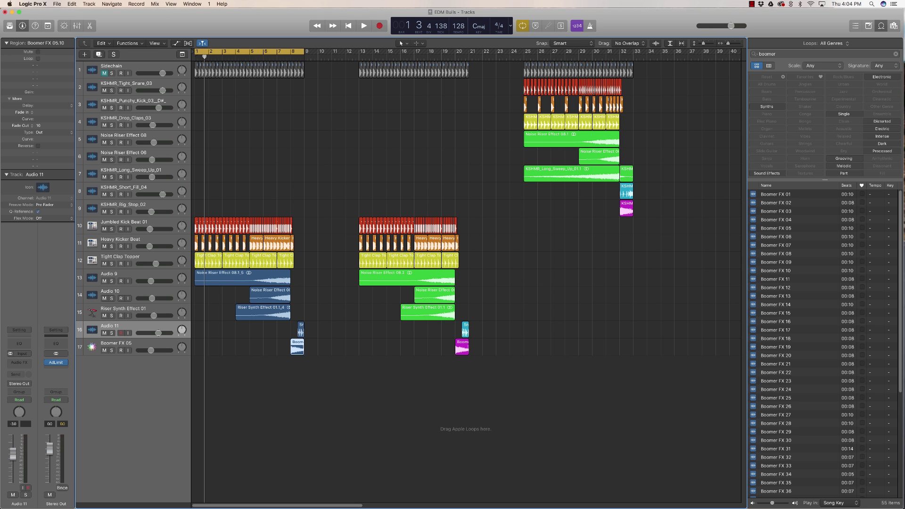
- Delete all Jumbled Kick Beat 01 regions before bar 5 in the rebuilt section except the first one
{"action": "key", "text": "super+Right"}
{"action": "key", "text": "super+Right"}
{"action": "key", "text": "super+Right"}
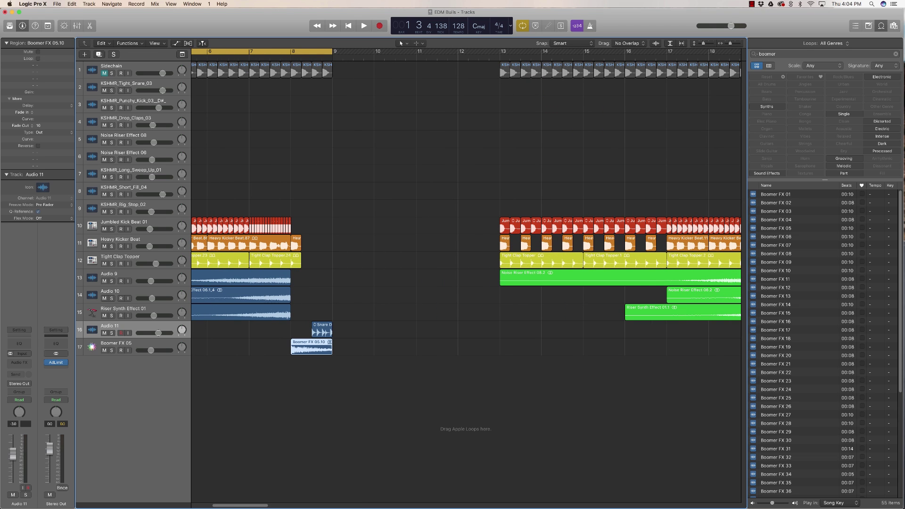
{"action": "scroll", "coordinate": [465, 207], "scroll_direction": "left", "scroll_amount": 5}
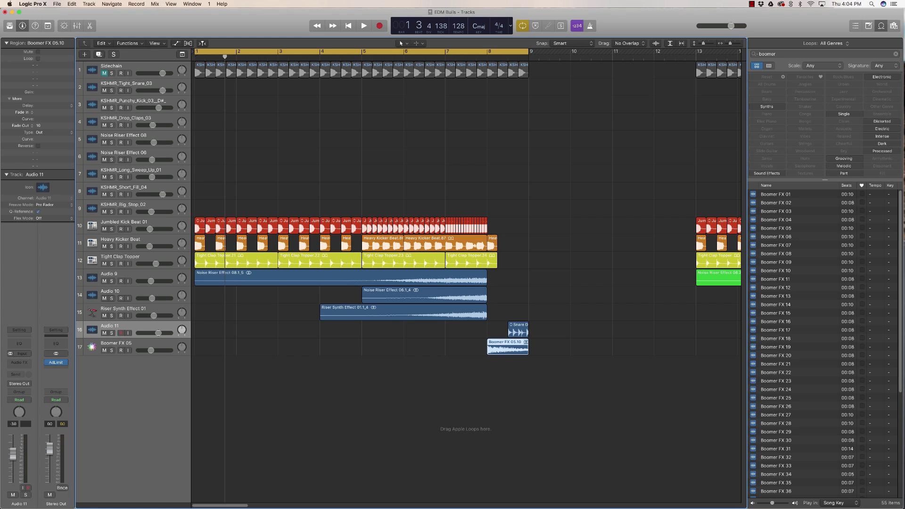
{"action": "left_click_drag", "start_coordinate": [202, 212], "coordinate": [359, 230]}
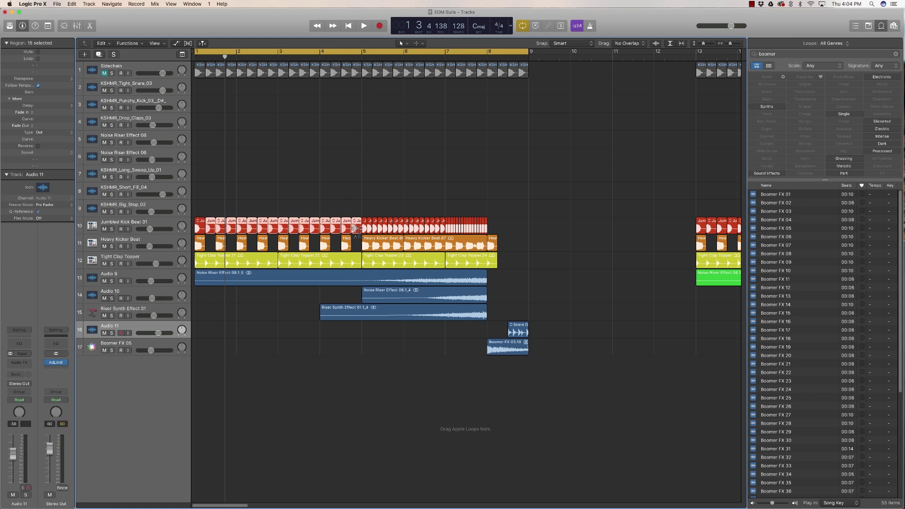
{"action": "key", "text": "Delete"}
- Copy the first Jumbled Kick hit through bars 1 and 2 in a syncopated pattern at 1.1.1, 1.1.4 and 1.2.3, repeating every two beats
{"action": "left_click_drag", "start_coordinate": [201, 225], "coordinate": [230, 224]}
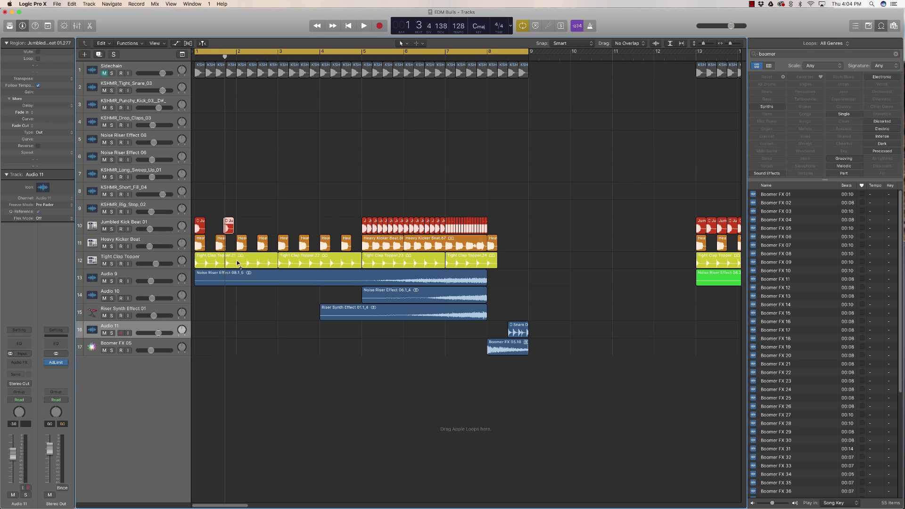
{"action": "key", "text": "super+Right"}
{"action": "key", "text": "super+Right"}
{"action": "key", "text": "super+Right"}
{"action": "key", "text": "space"}
{"action": "key", "text": "space"}
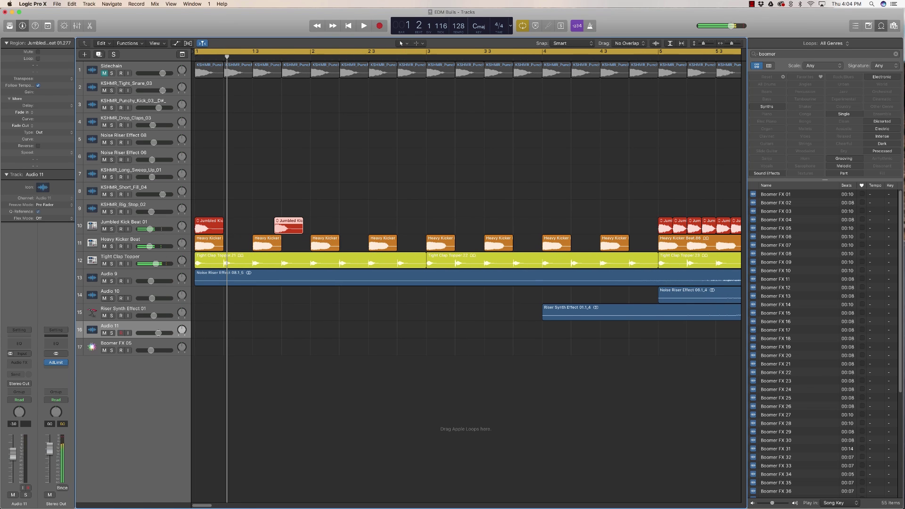
{"action": "left_click_drag", "start_coordinate": [288, 226], "coordinate": [252, 227]}
{"action": "left_click_drag", "start_coordinate": [318, 229], "coordinate": [263, 228]}
{"action": "key", "text": "Delete"}
{"action": "mouse_move", "coordinate": [318, 209]}
{"action": "left_mouse_down"}
{"action": "mouse_move", "coordinate": [201, 226]}
{"action": "mouse_move", "coordinate": [321, 221]}
{"action": "mouse_move", "coordinate": [313, 222]}
{"action": "left_mouse_up"}
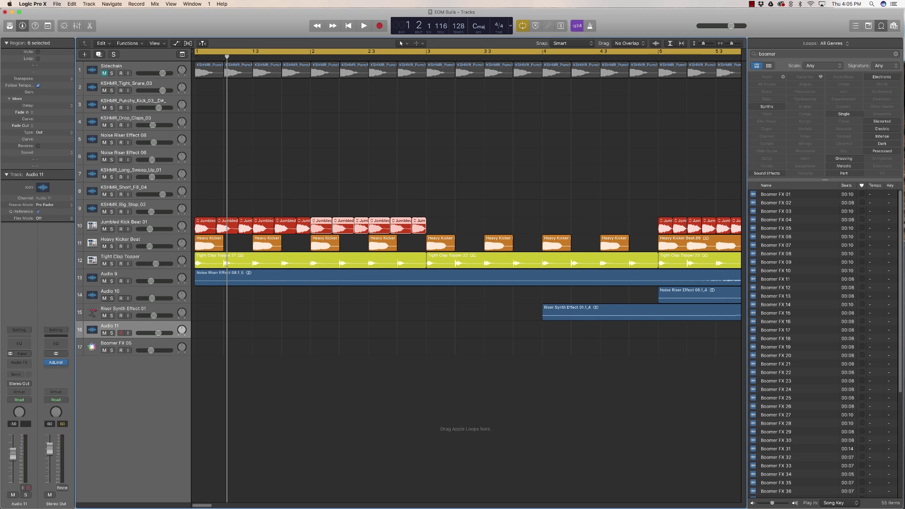
- Add Heavy Kicker Beat copies half a beat before each beat 3 and each following downbeat across bars 1 and 2
{"action": "left_click_drag", "start_coordinate": [259, 241], "coordinate": [380, 243]}
{"action": "key", "text": "Delete"}
{"action": "key", "text": "Delete"}
{"action": "left_click_drag", "start_coordinate": [298, 242], "coordinate": [263, 243]}
{"action": "mouse_move", "coordinate": [321, 243]}
{"action": "left_mouse_down"}
{"action": "mouse_move", "coordinate": [206, 243]}
{"action": "mouse_move", "coordinate": [320, 244]}
{"action": "left_mouse_up"}
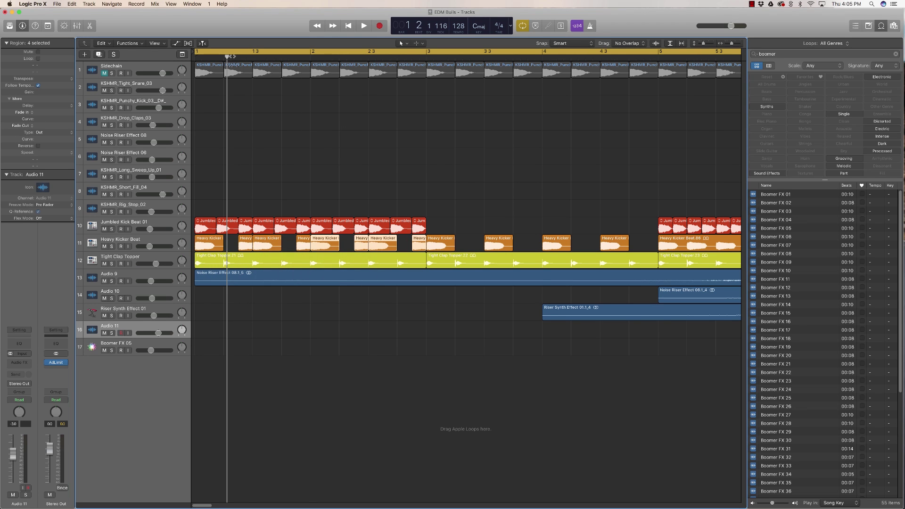
- Set the cycle range to bars 1 to 3 and play the new kick pattern
{"action": "left_click_drag", "start_coordinate": [197, 52], "coordinate": [425, 51]}
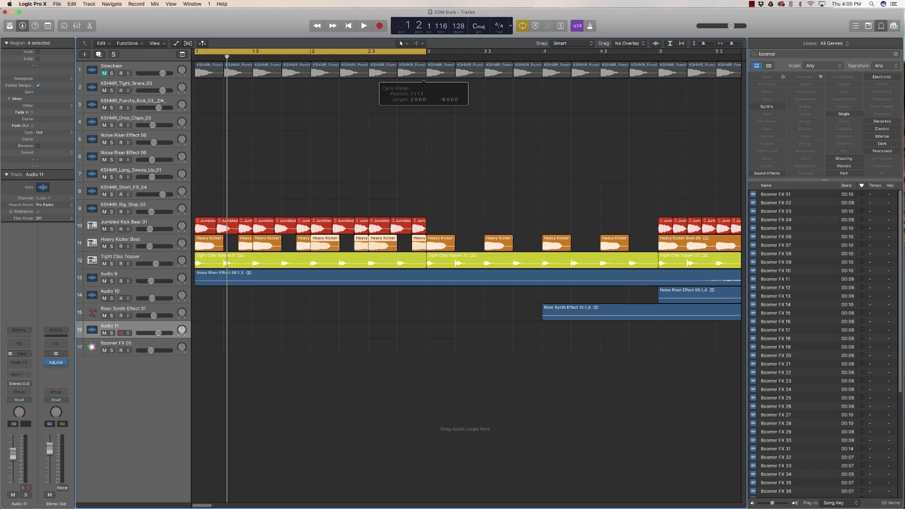
{"action": "key", "text": "space"}
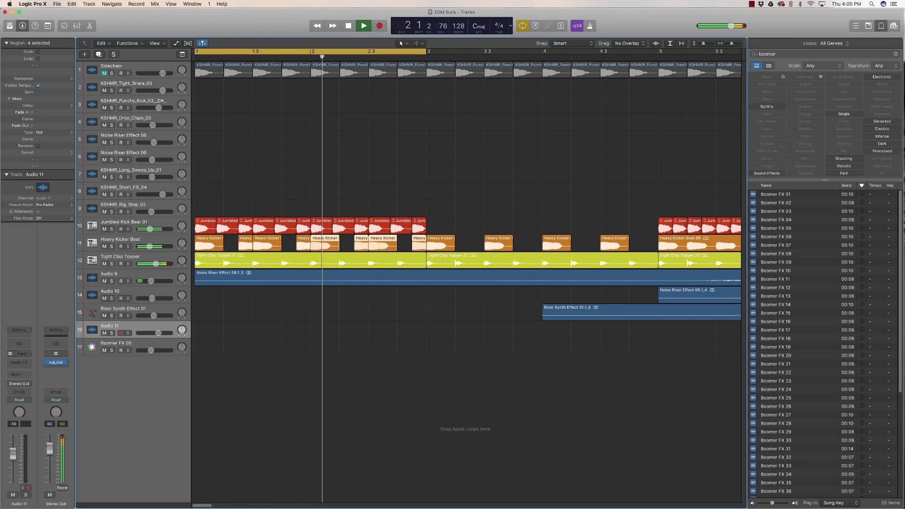
{"action": "key", "text": "space"}
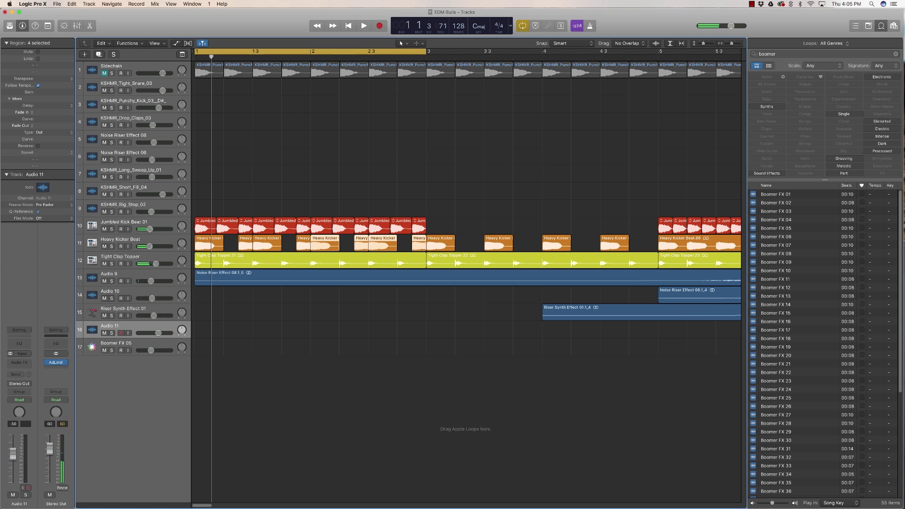
{"action": "scroll", "coordinate": [378, 250], "scroll_direction": "up", "scroll_amount": 4}
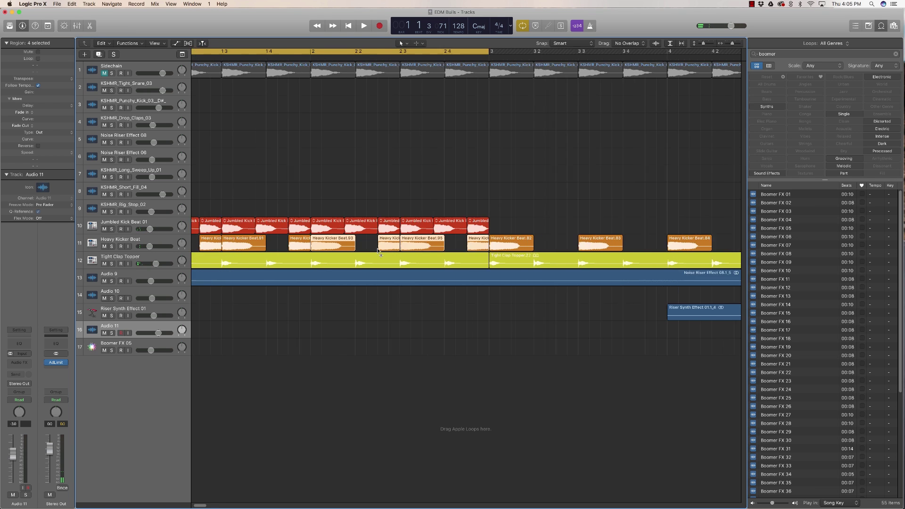
{"action": "scroll", "coordinate": [377, 249], "scroll_direction": "down", "scroll_amount": 6}
{"action": "scroll", "coordinate": [378, 250], "scroll_direction": "down", "scroll_amount": 3}
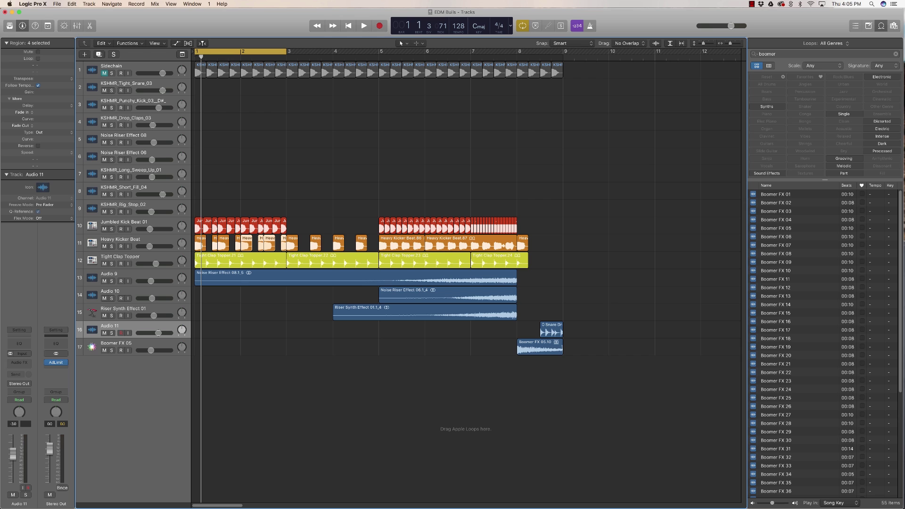
{"action": "left_click", "coordinate": [374, 245]}
{"action": "scroll", "coordinate": [374, 245], "scroll_direction": "down", "scroll_amount": 5}
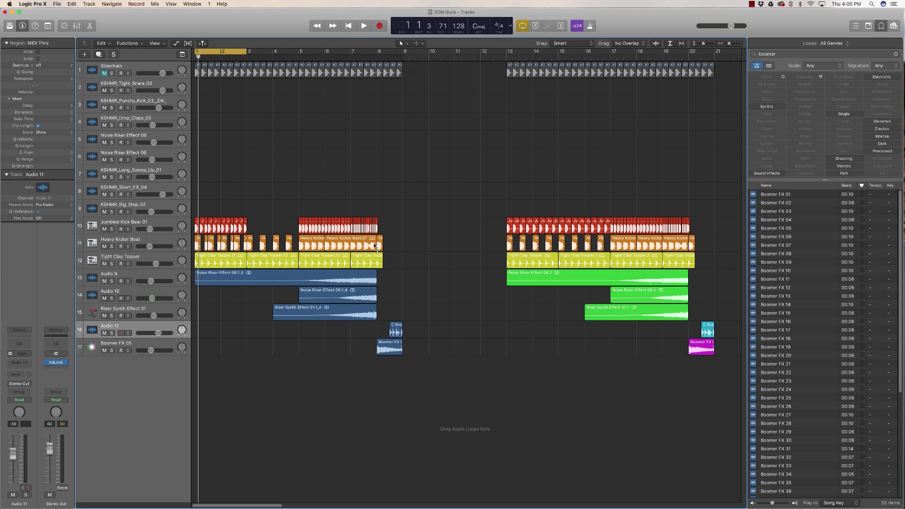